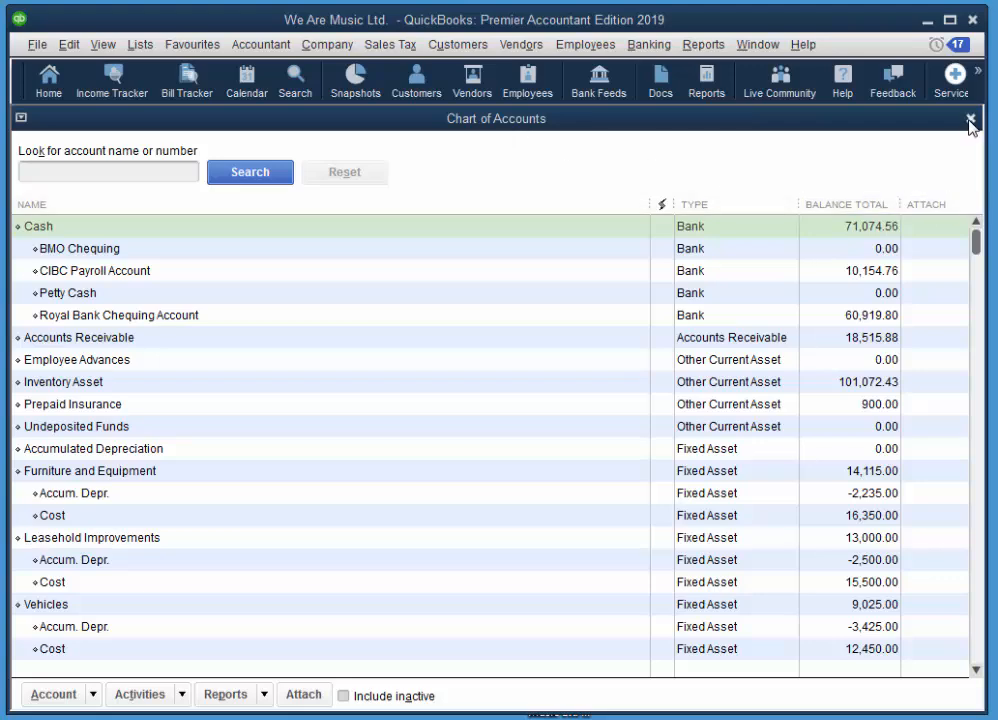
Start a general journal entry dated 15/03/2016 and unmark it as an adjusting entry.
left_click(40, 88)
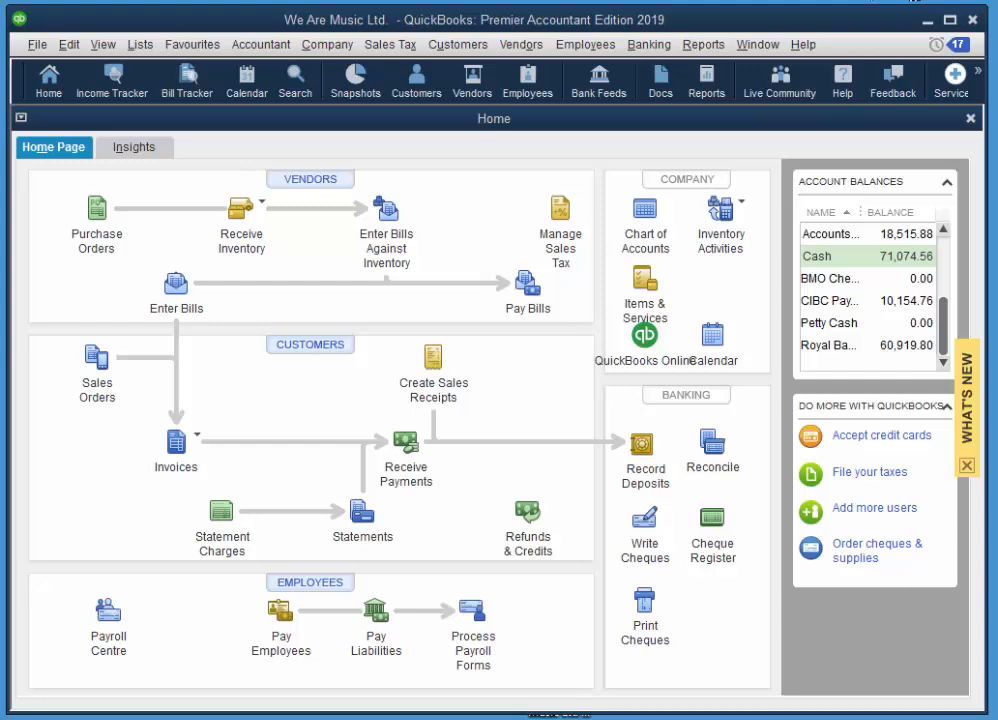
left_click(340, 50)
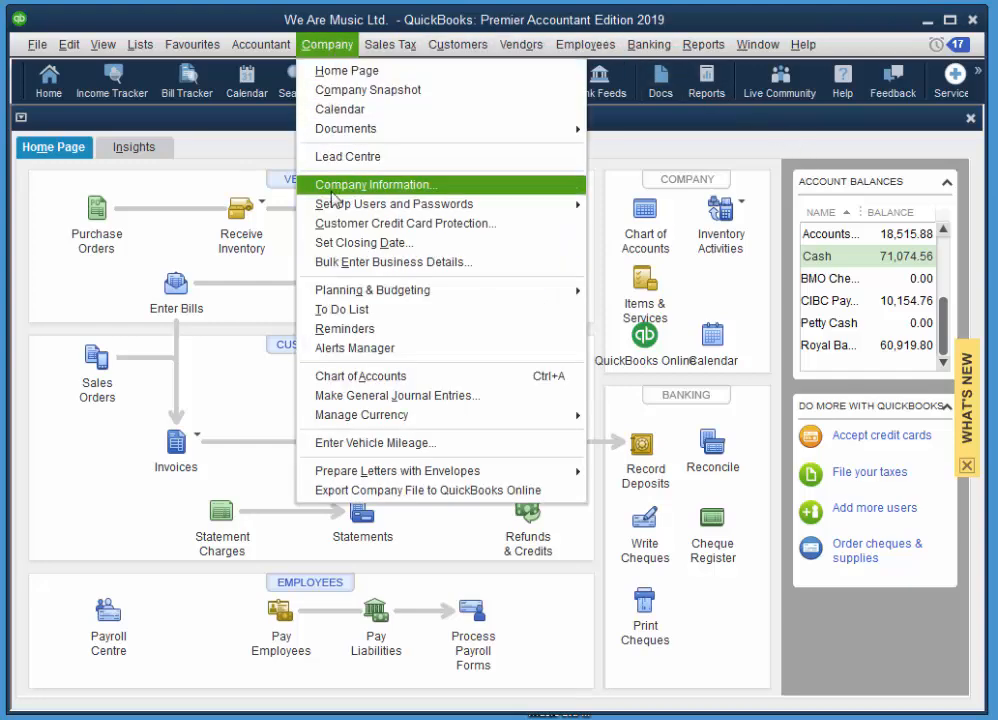
left_click(388, 396)
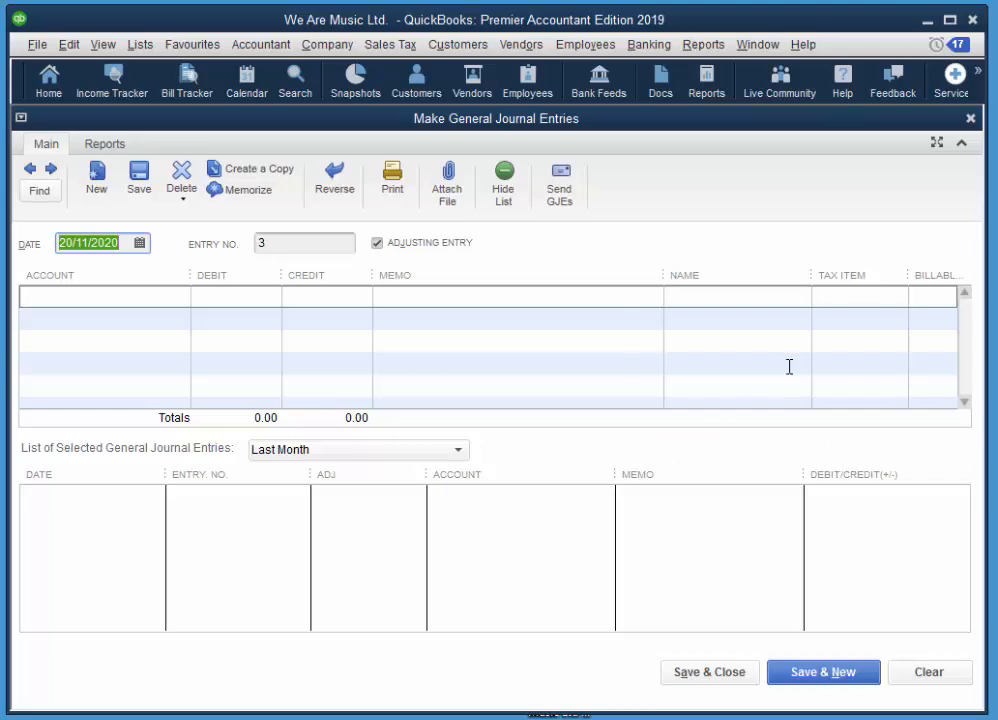
type("15")
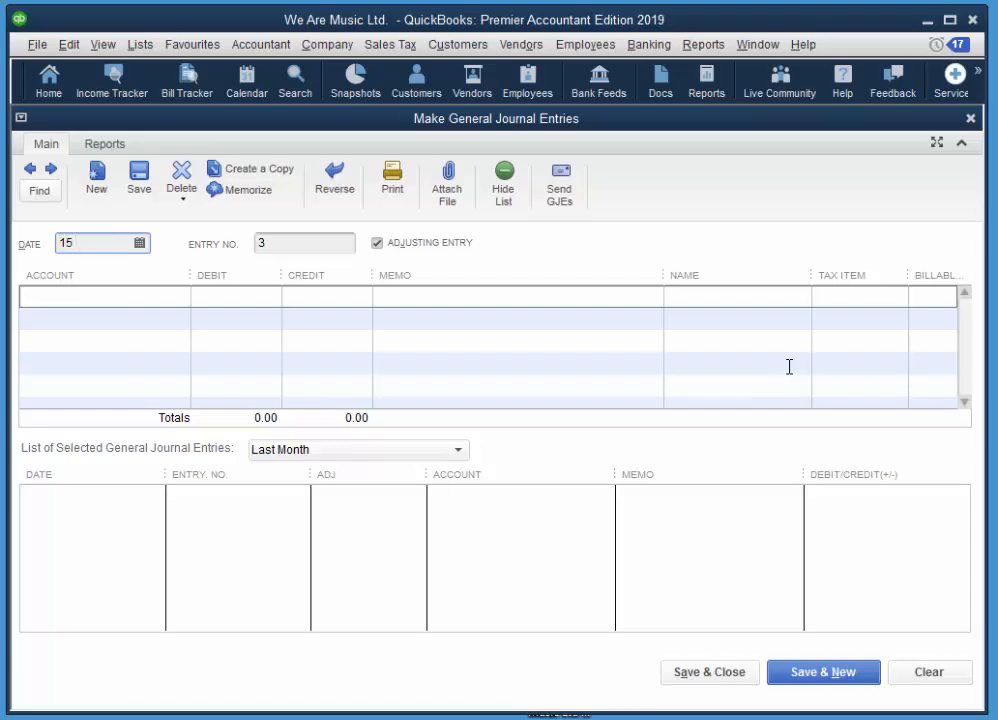
type("/3/16")
key("Tab")
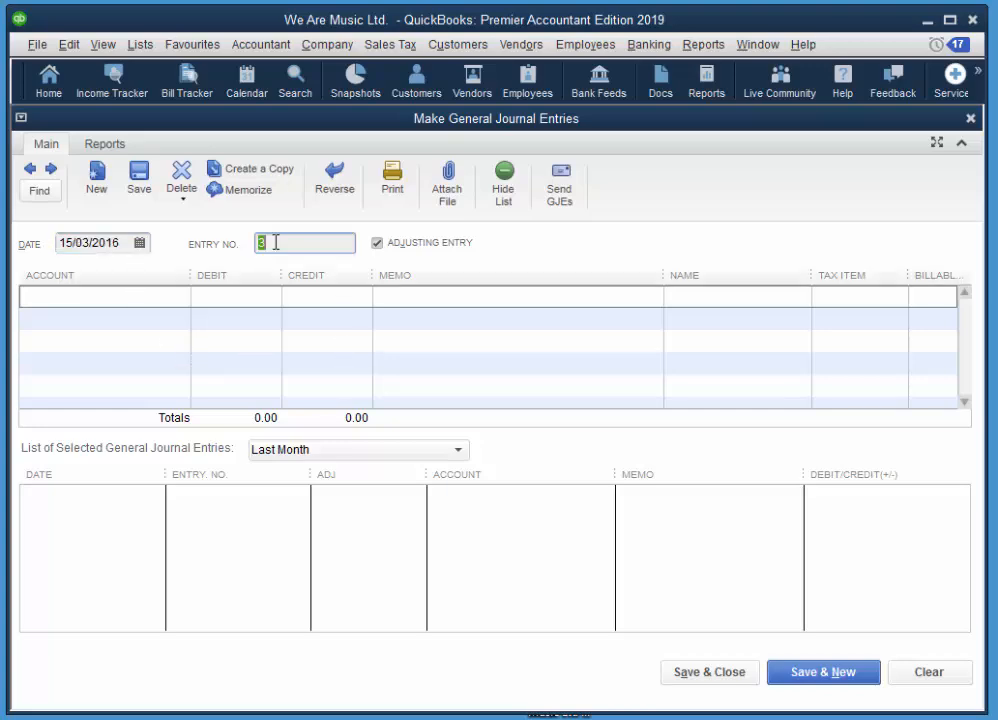
left_click(140, 245)
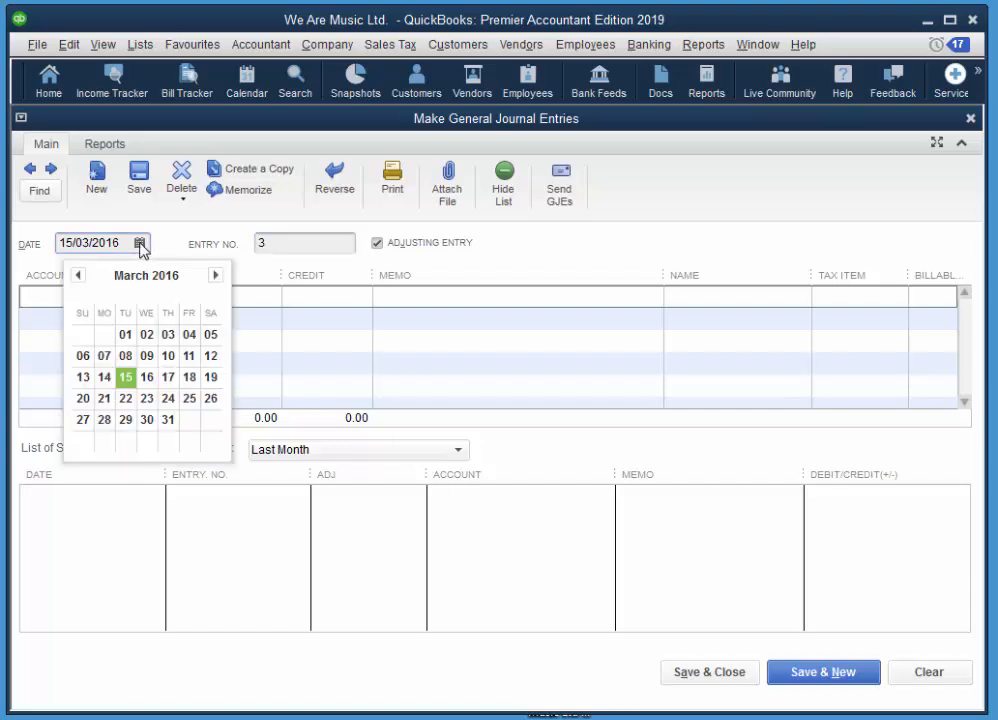
left_click(134, 380)
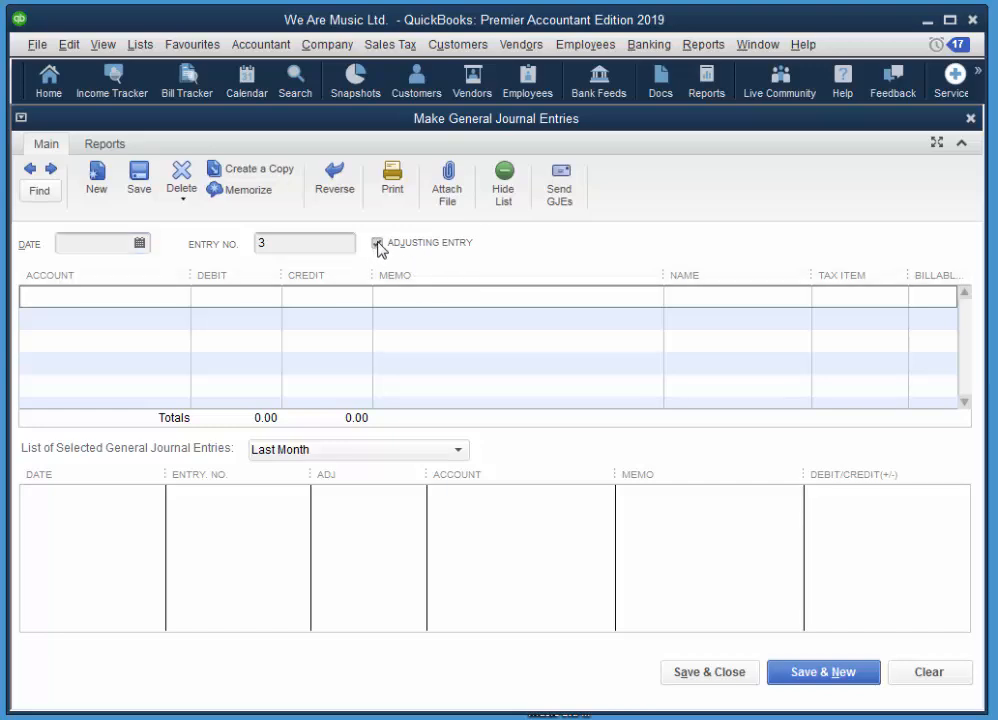
left_click(377, 244)
Enter the first journal line as a 500.00 debit to Term Loan with the memo "monthly loan payment".
left_click(176, 297)
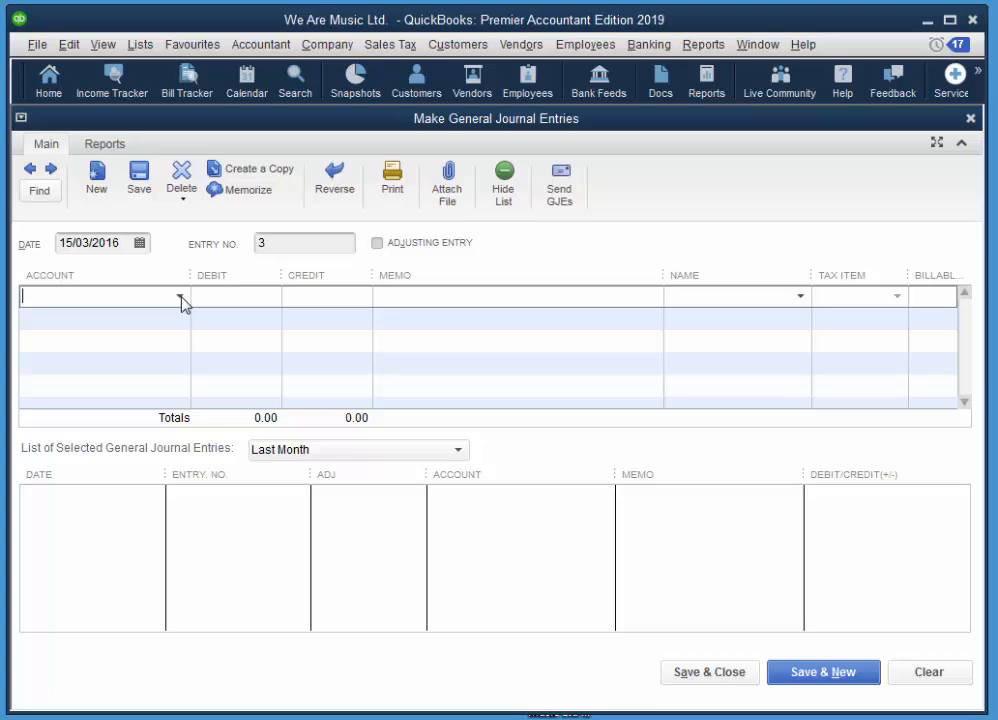
left_click(180, 297)
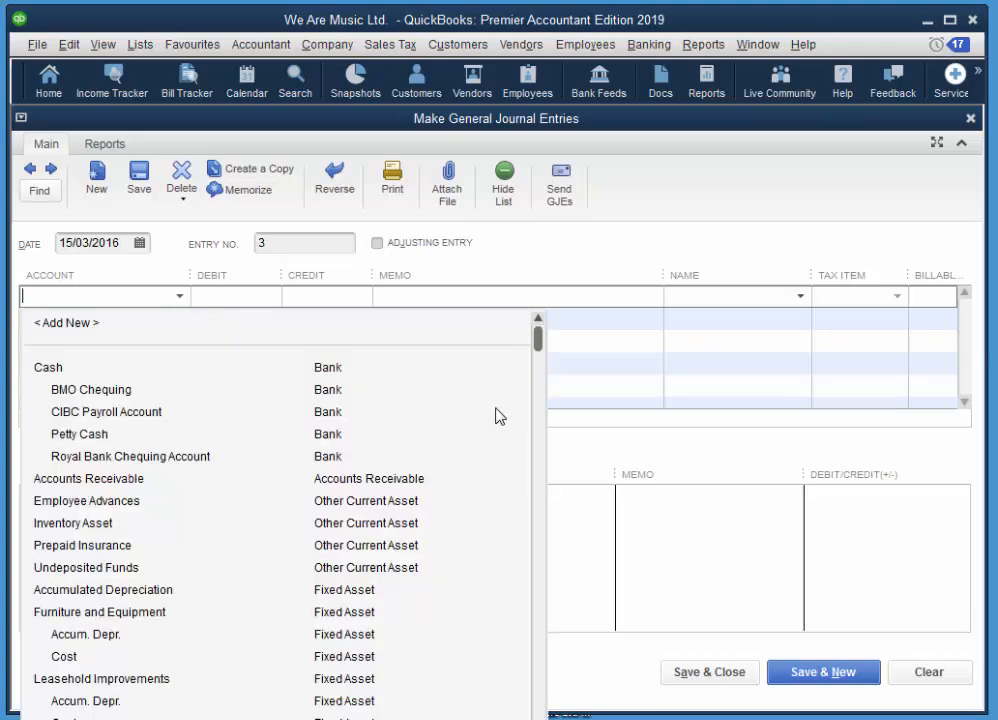
left_click_drag(540, 345, 537, 465)
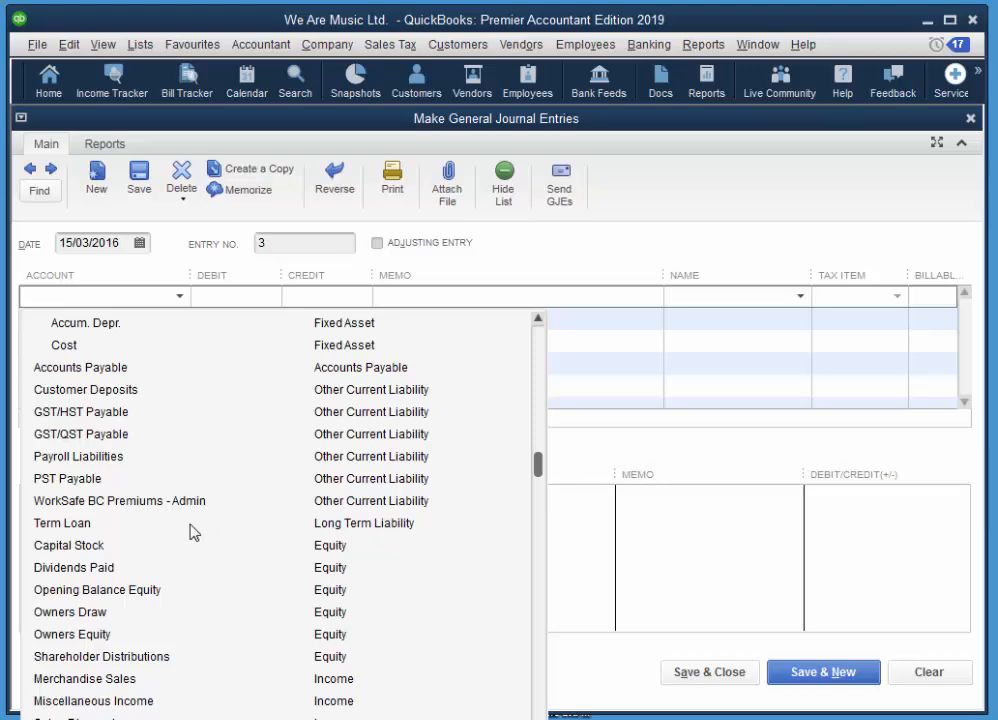
left_click(62, 523)
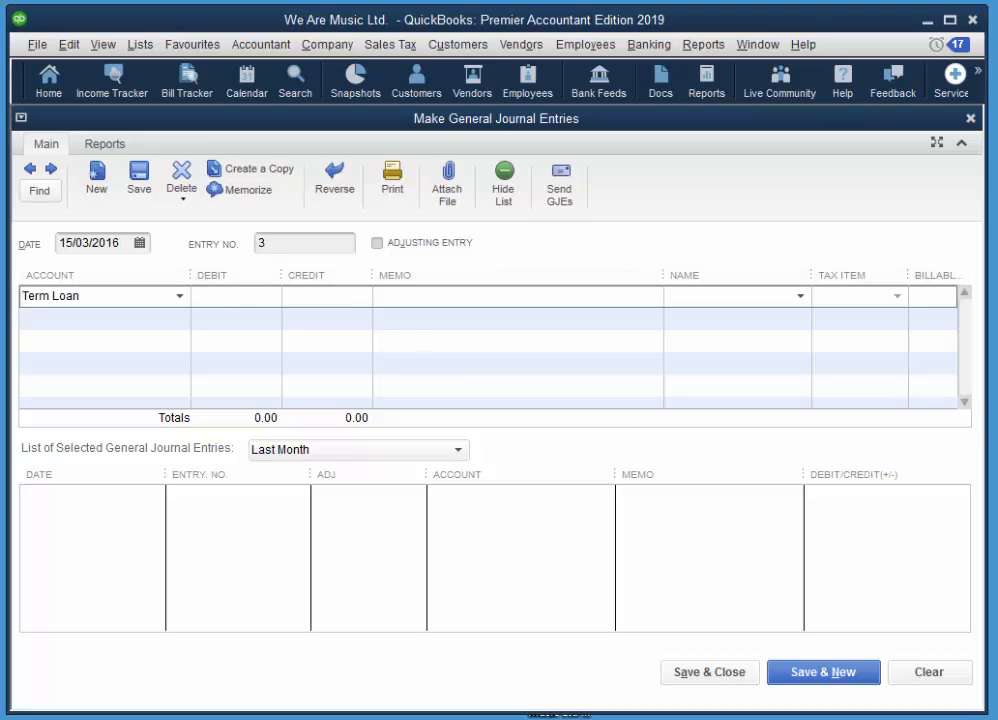
type("500")
key("Tab")
type("mon")
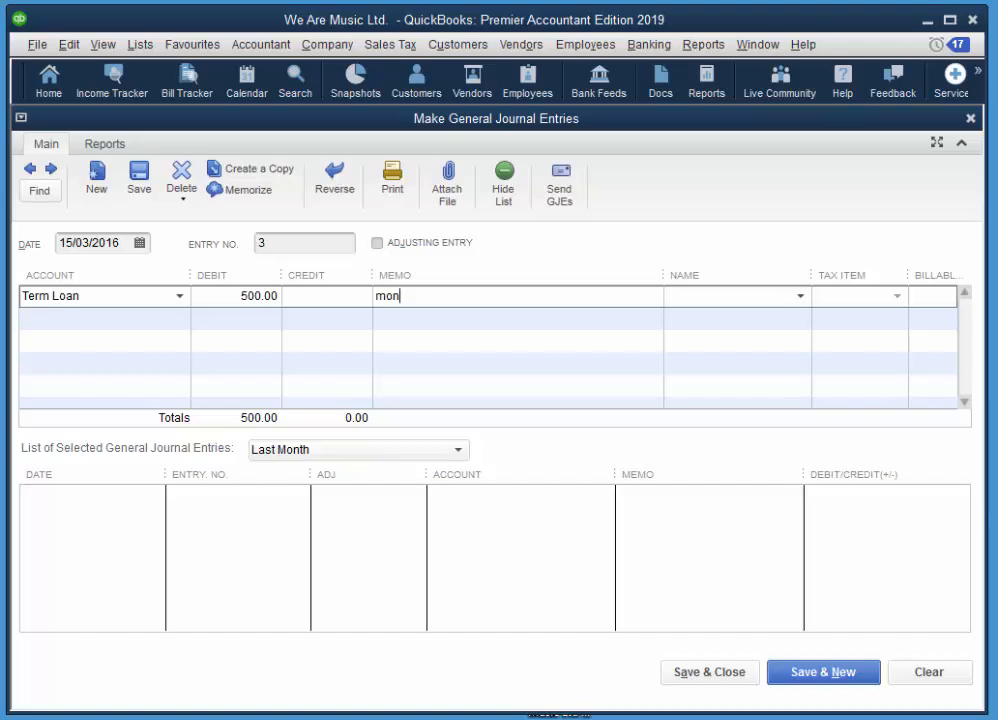
type("thly loan payment")
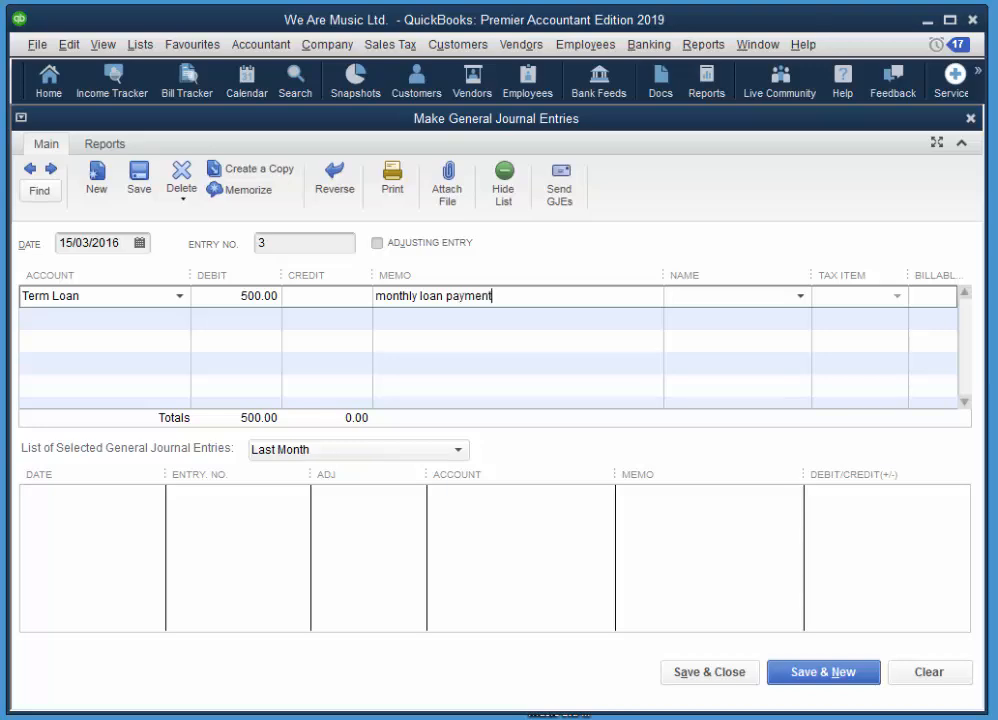
Assign the 500.00 credit on the second journal line to the Royal Bank Chequing Account.
left_click(94, 317)
left_click(180, 321)
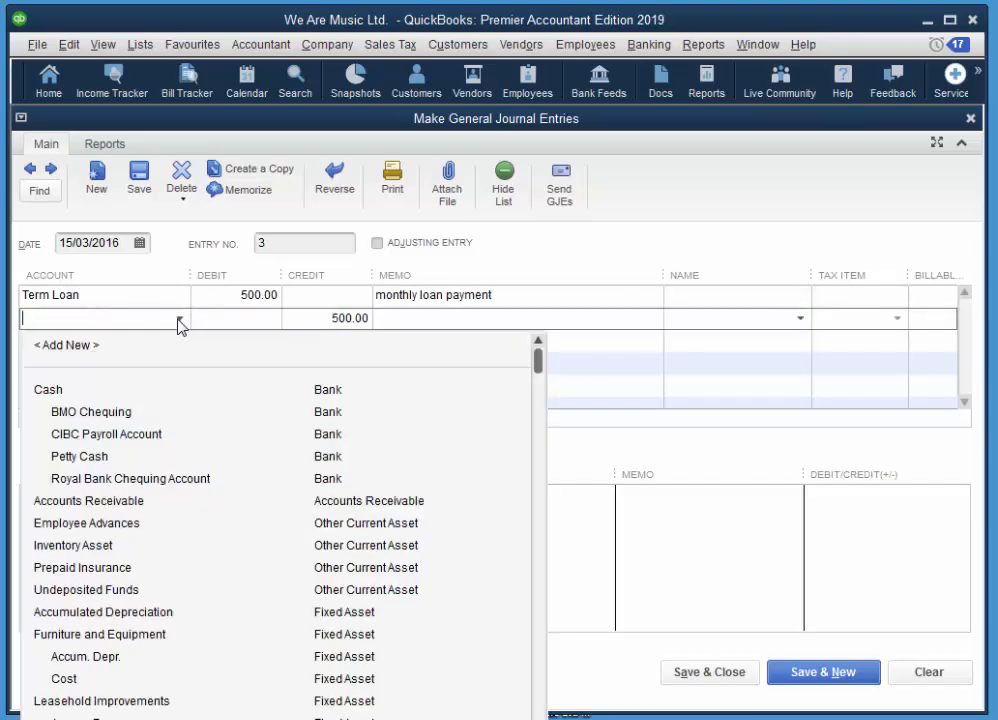
left_click(90, 478)
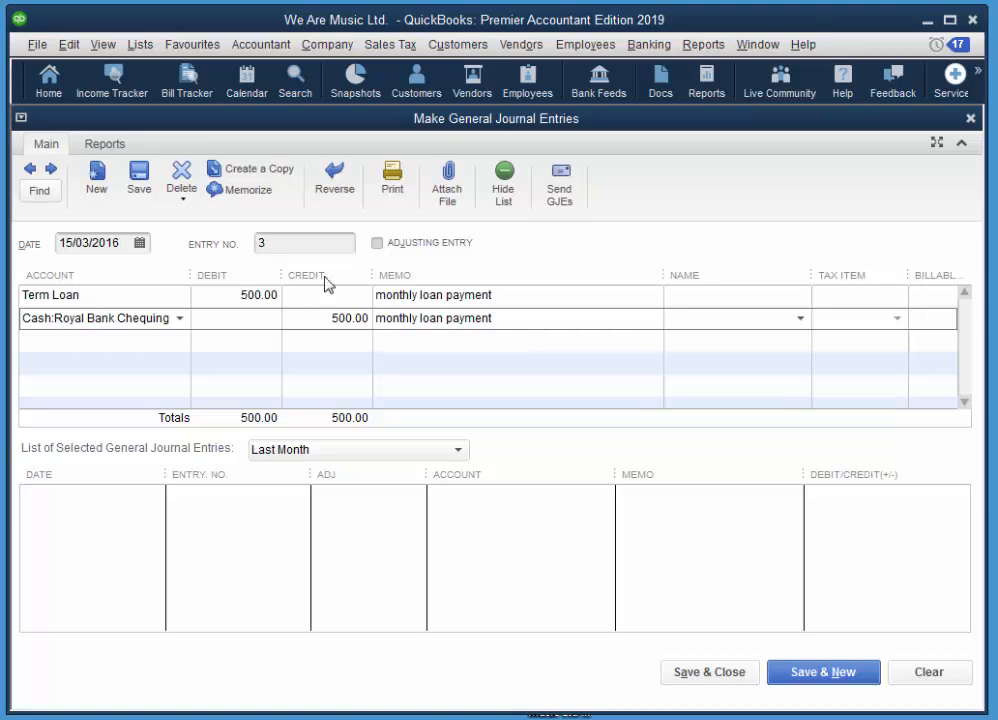
Start memorizing the journal entry under the name "Monthly loan payment" with a Monthly frequency.
left_click(219, 192)
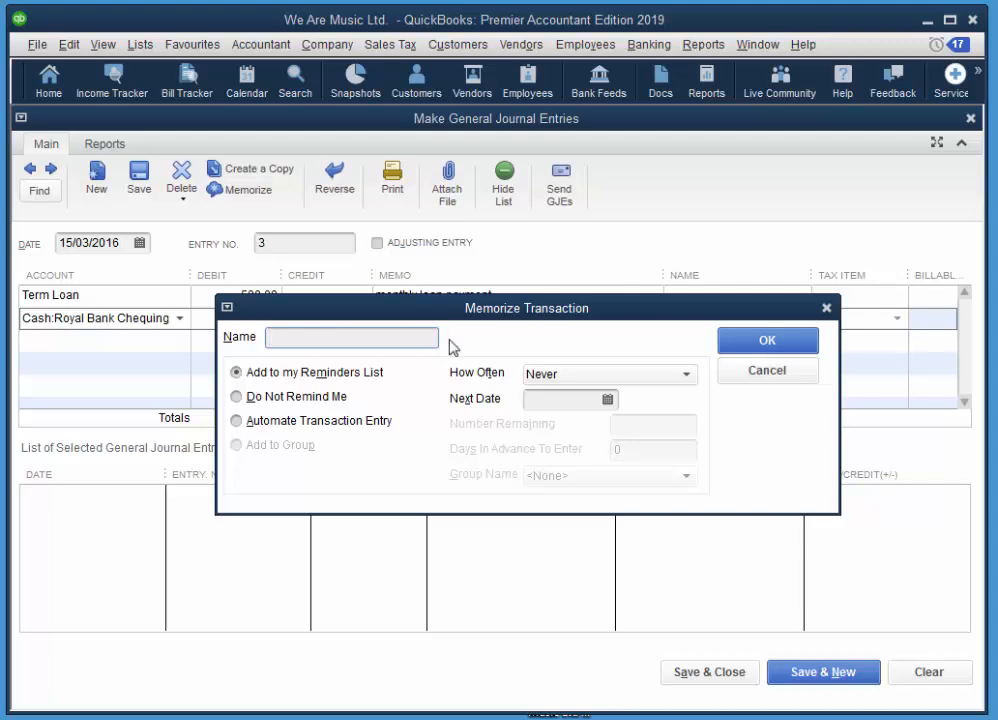
type("Monthly loan payment")
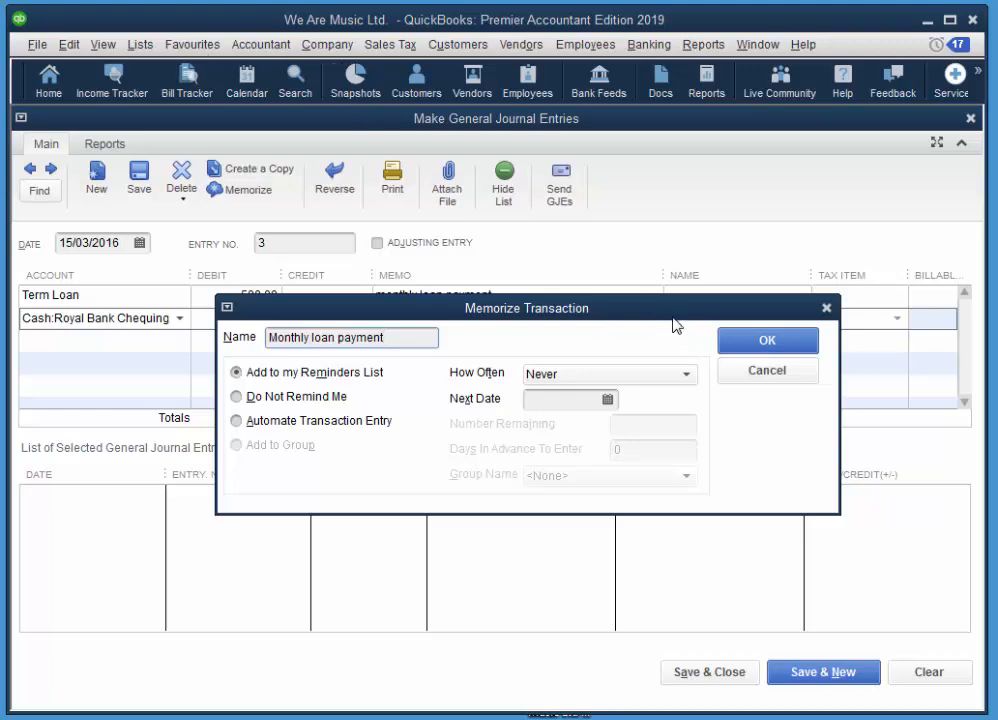
left_click(576, 377)
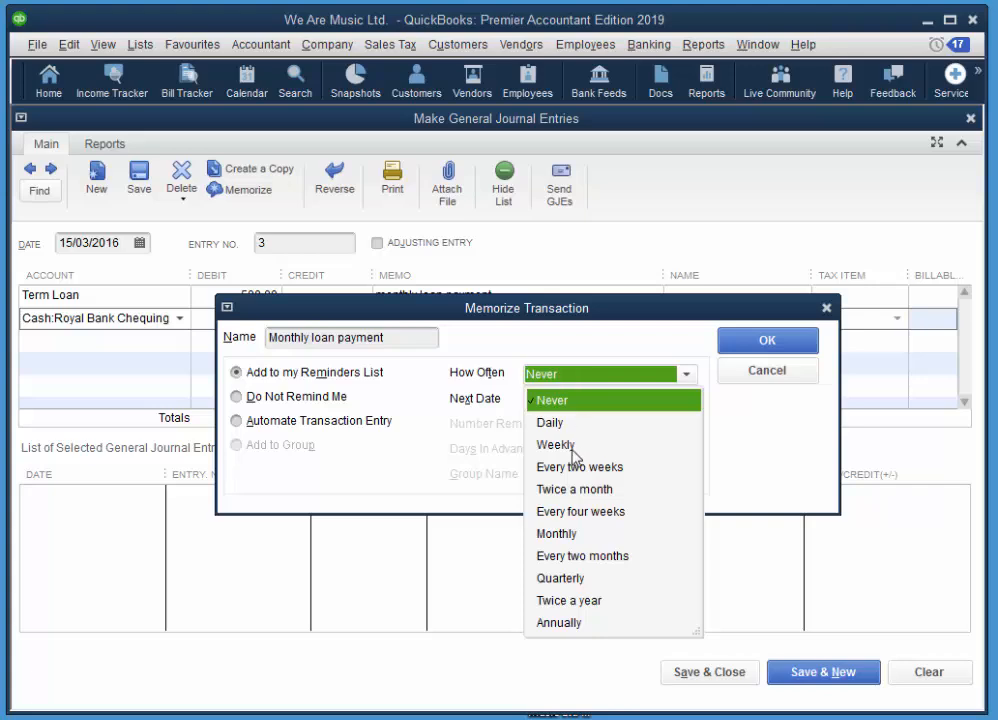
left_click(556, 534)
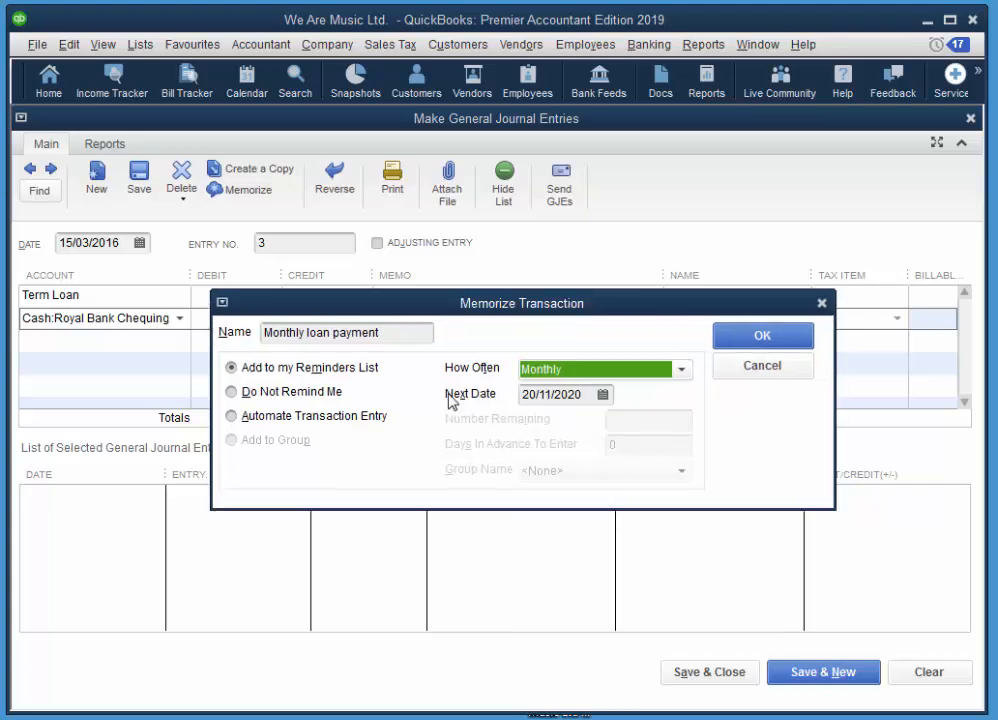
Set the memorized transaction's next date to 15/04/2016 and save both it and the journal entry.
left_click(603, 395)
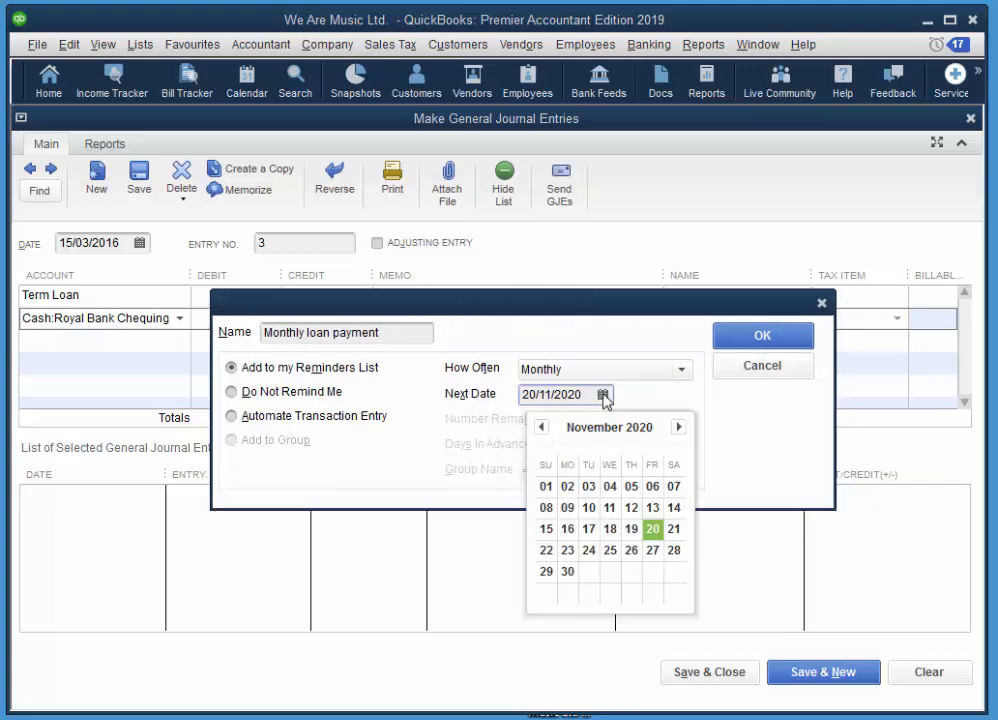
left_click_drag(591, 394, 521, 396)
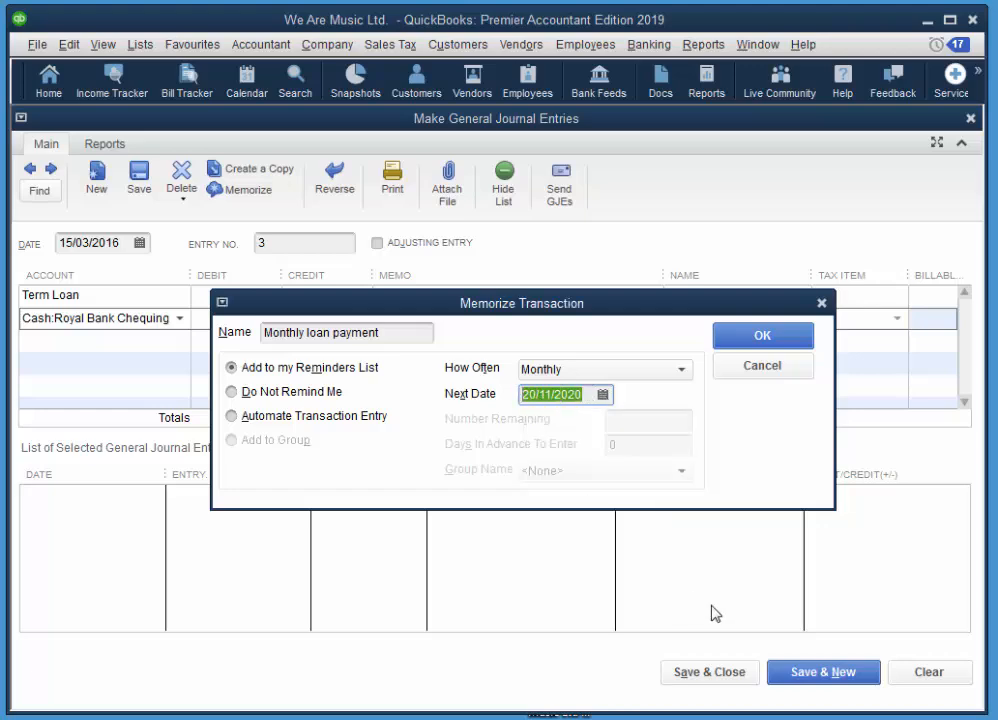
type("15 4")
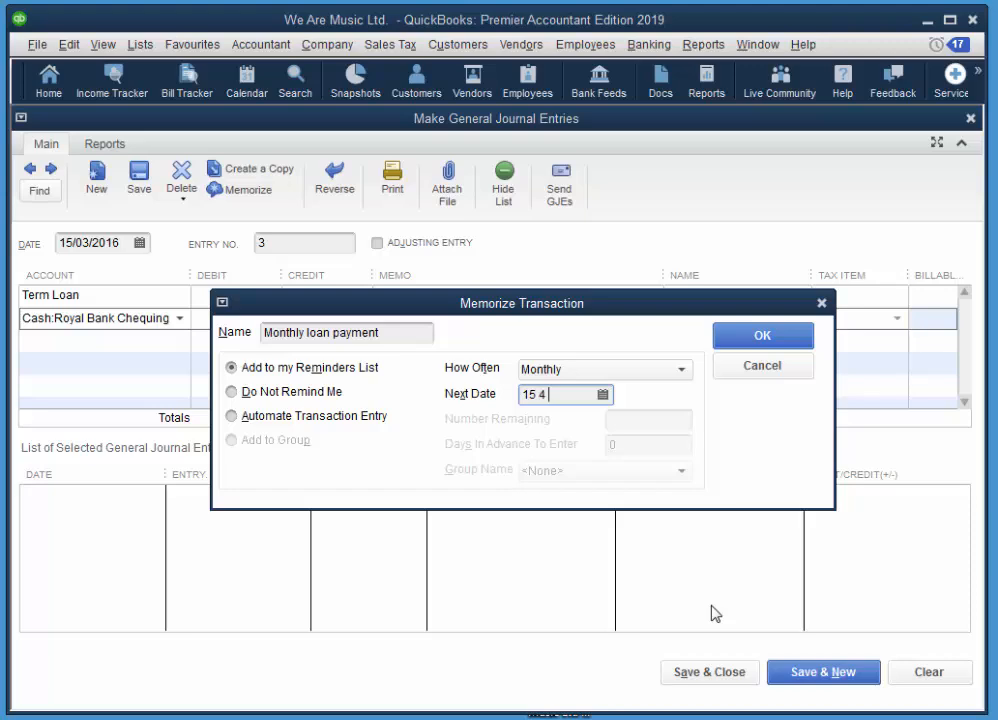
type(" 16")
key("Tab")
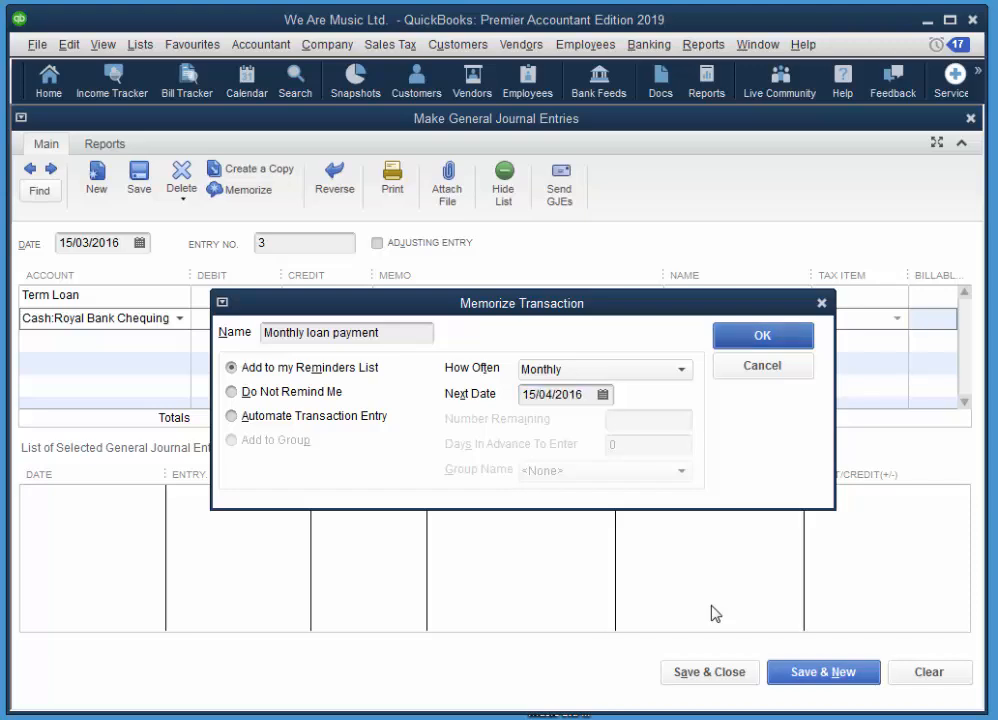
left_click(602, 396)
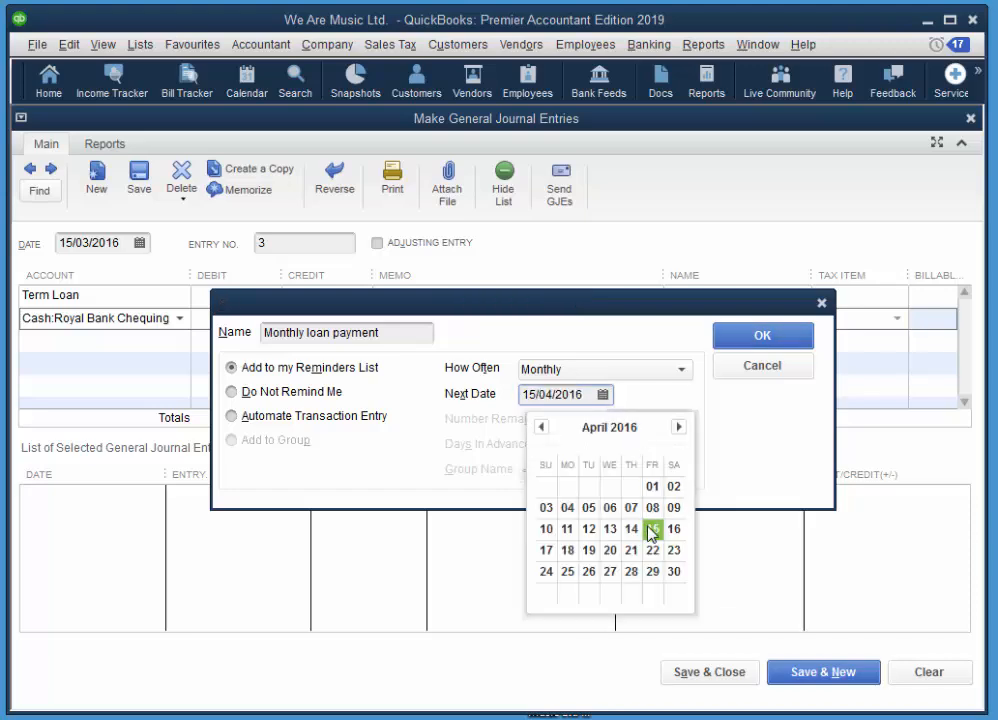
left_click(616, 322)
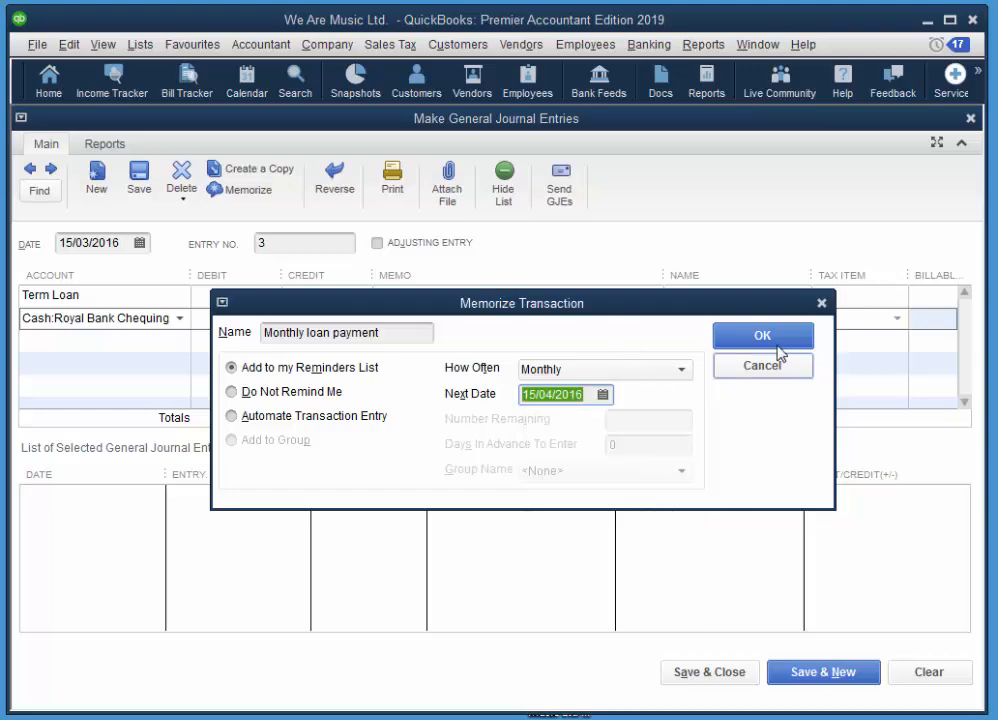
left_click(745, 340)
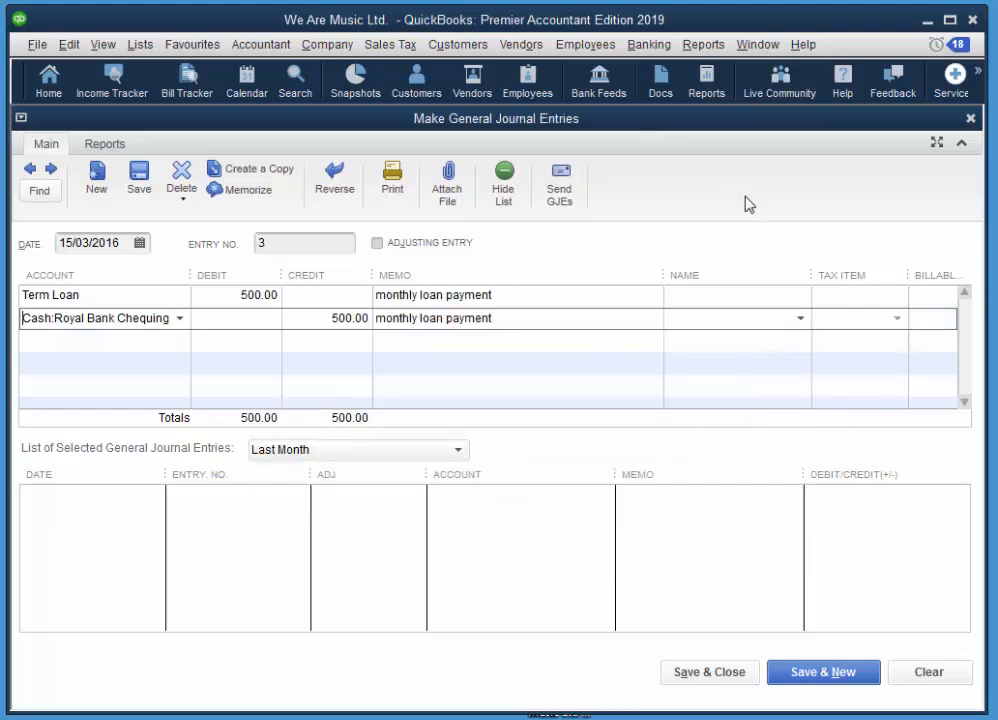
left_click(736, 673)
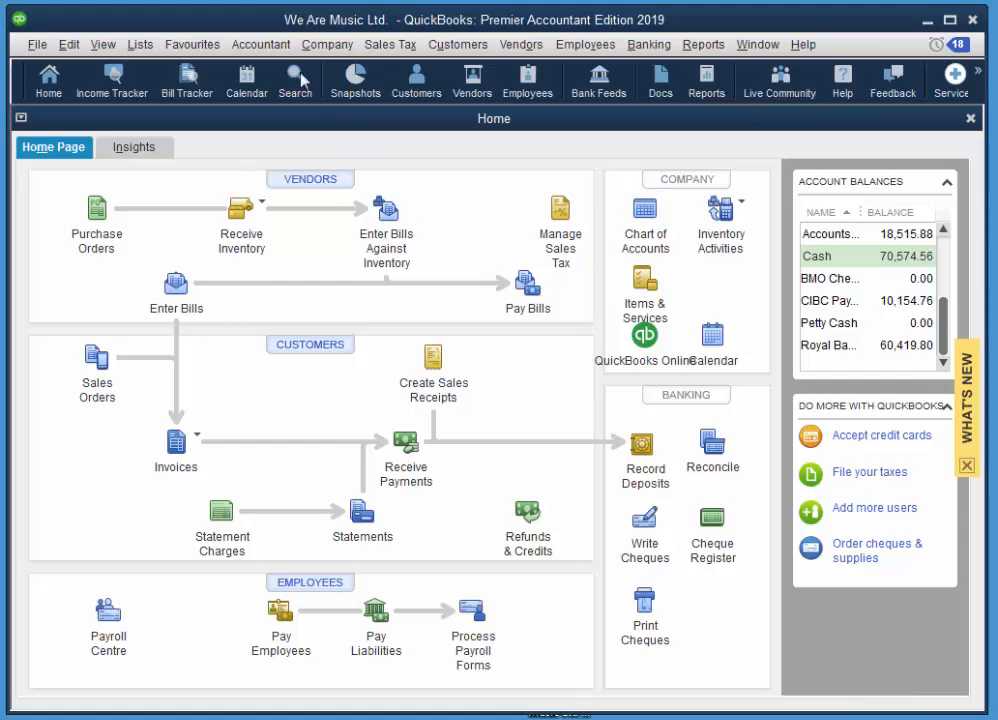
Record the 15/04/2016 loan payment from the memorized Monthly loan payment transaction and return to the home page.
left_click(141, 46)
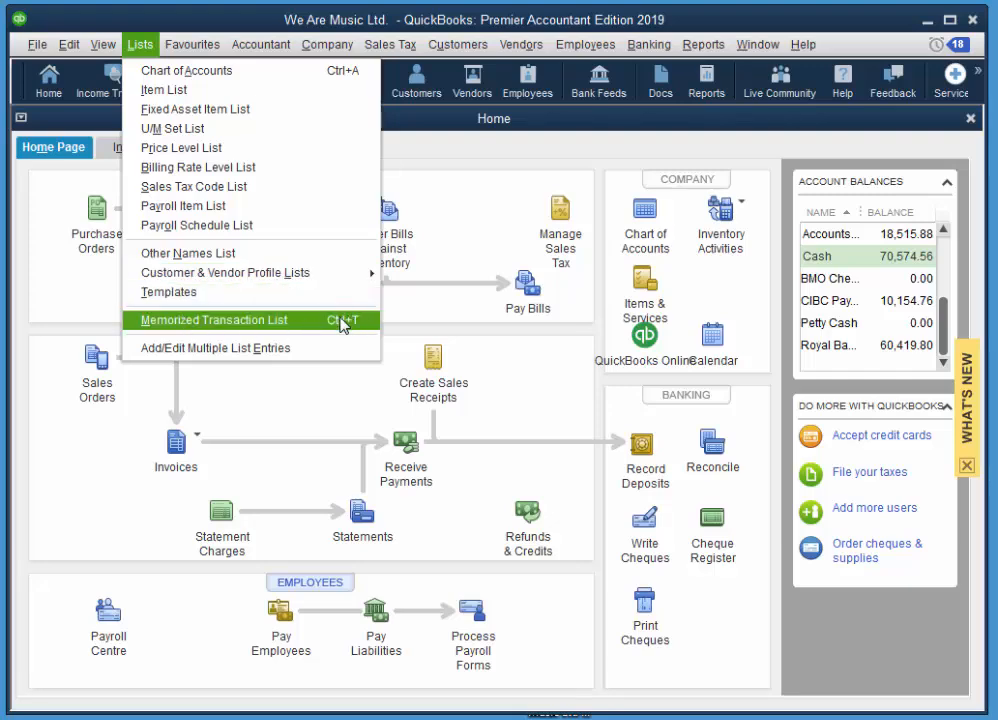
left_click(348, 322)
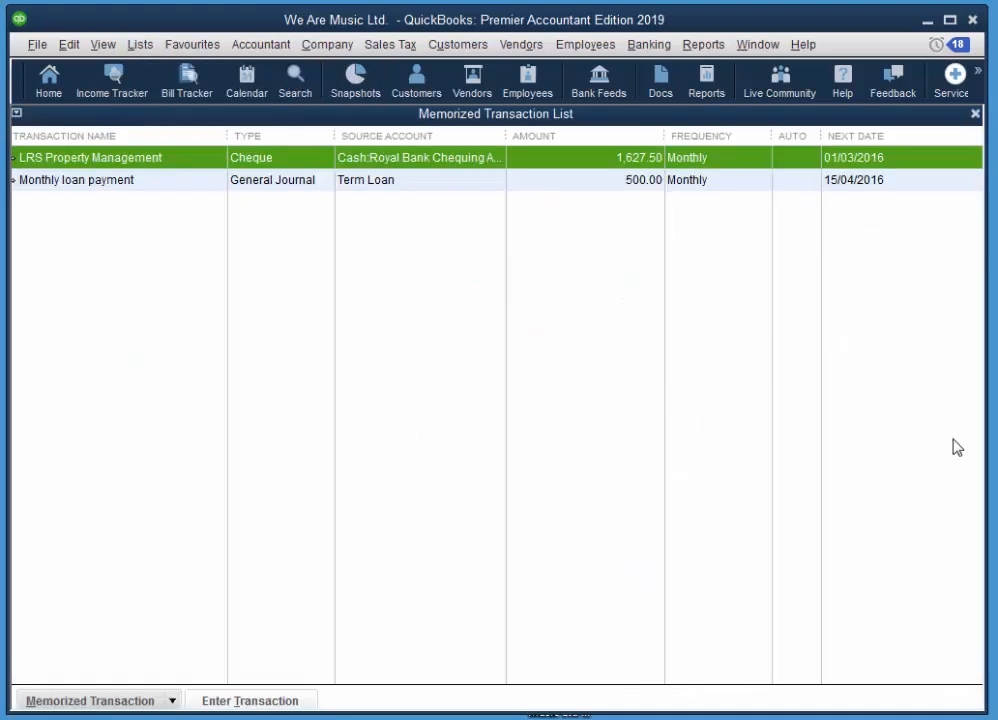
left_click(82, 184)
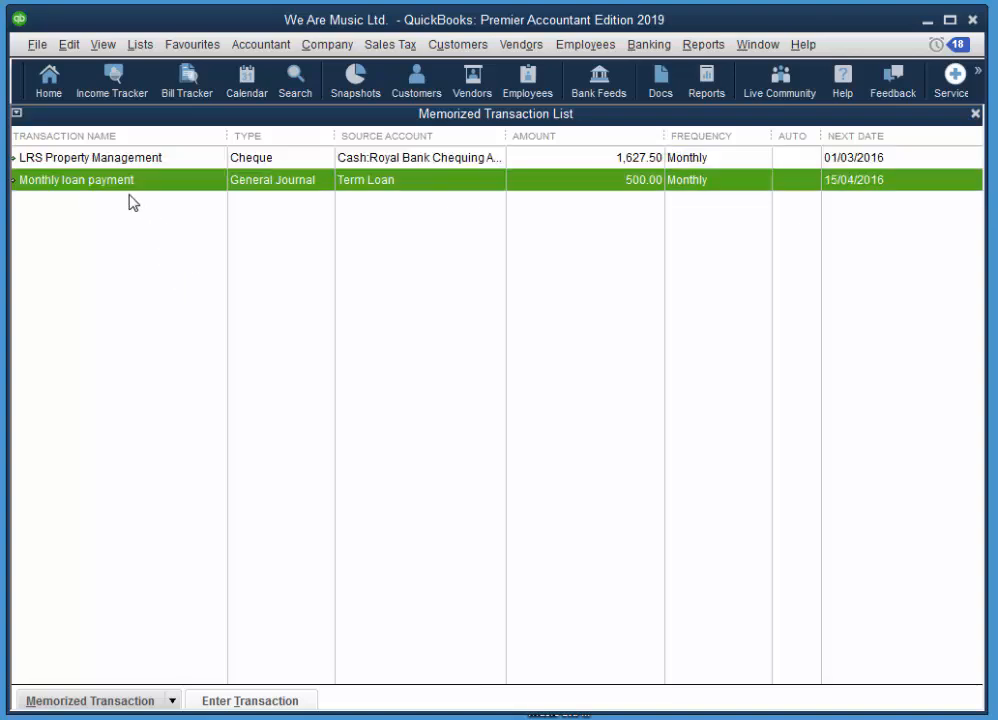
double_click(107, 188)
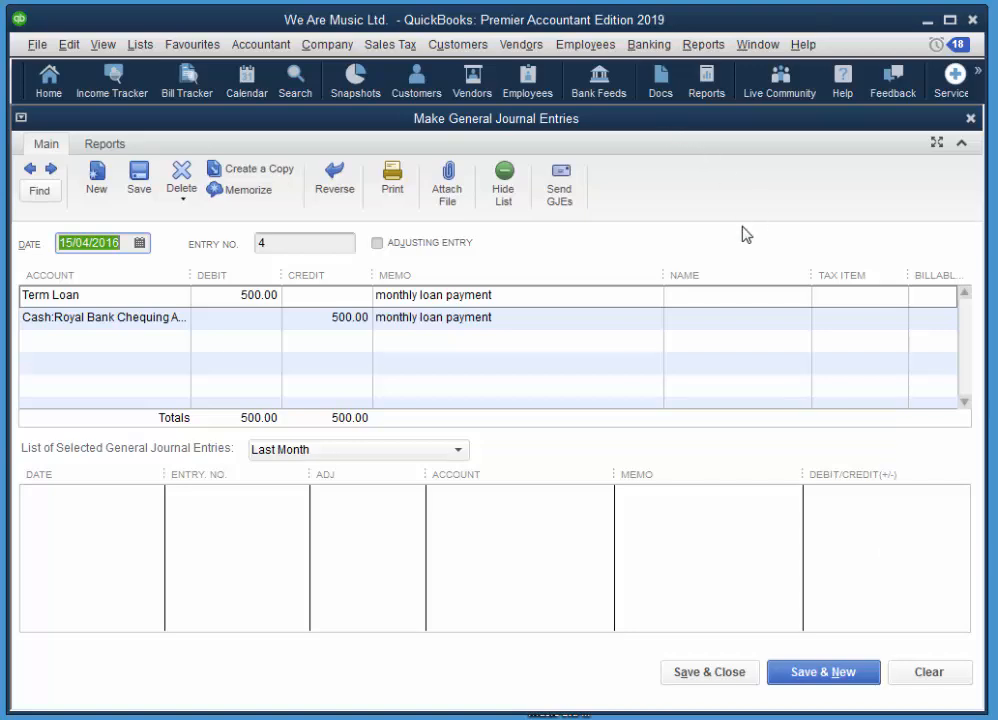
left_click(802, 674)
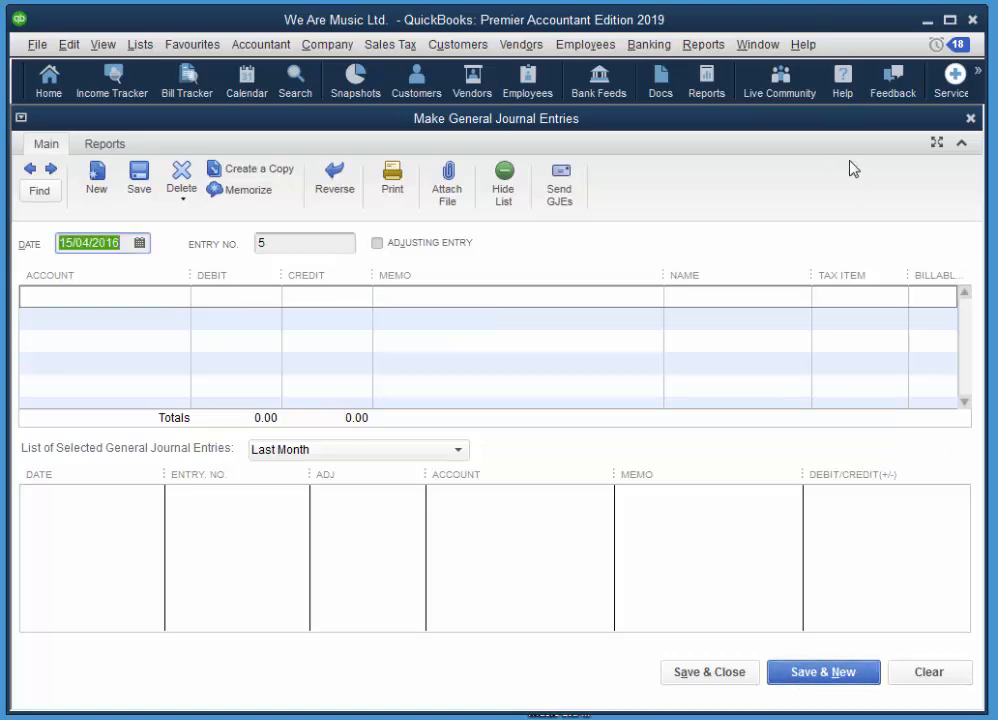
left_click(970, 120)
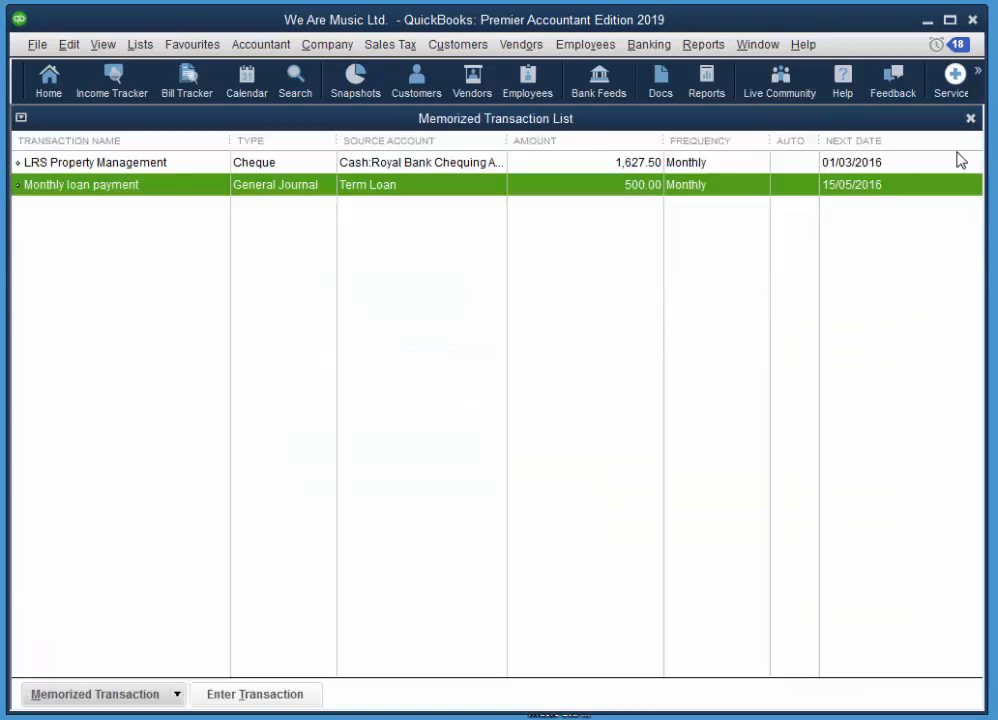
left_click(970, 119)
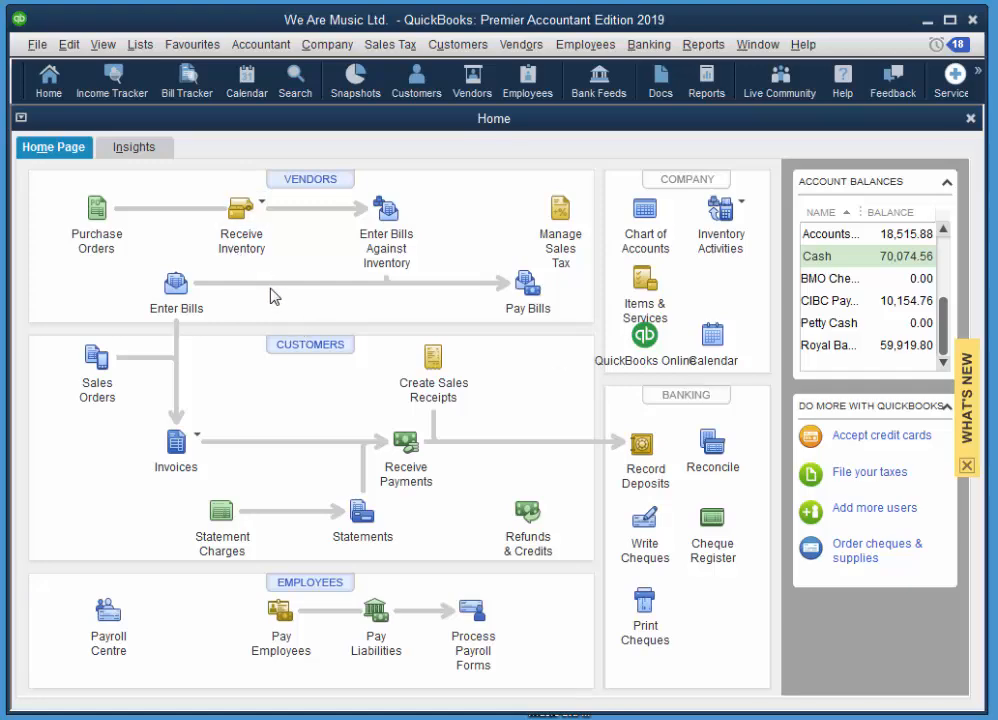
Search for Journal transactions with an amount of 500.00 using a simple find.
left_click(67, 45)
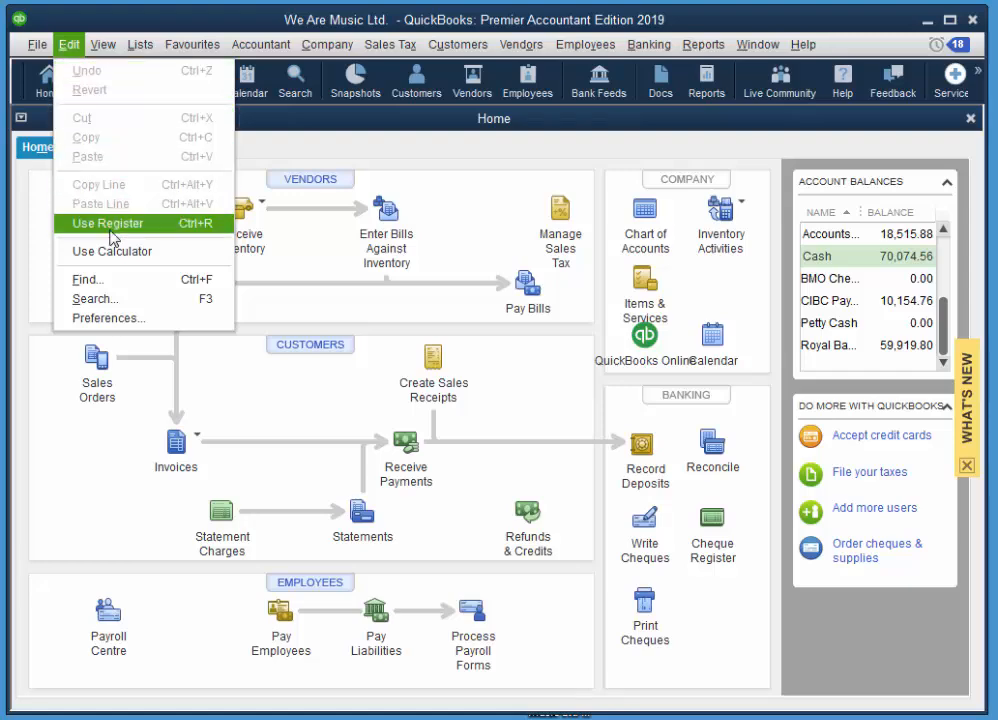
left_click(114, 288)
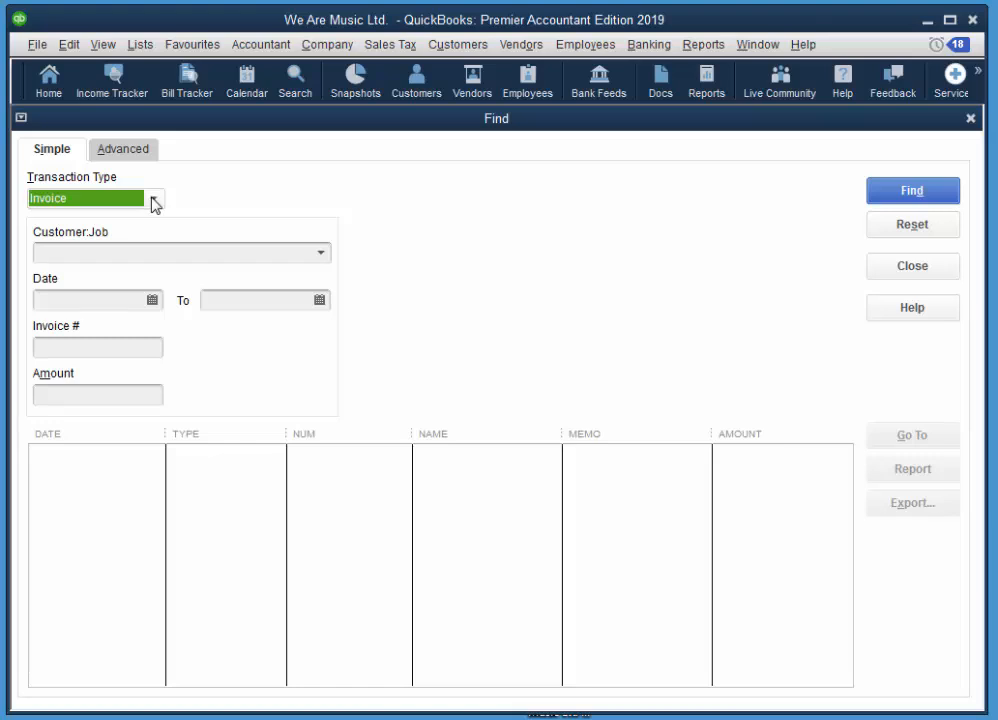
left_click(155, 202)
left_click(81, 425)
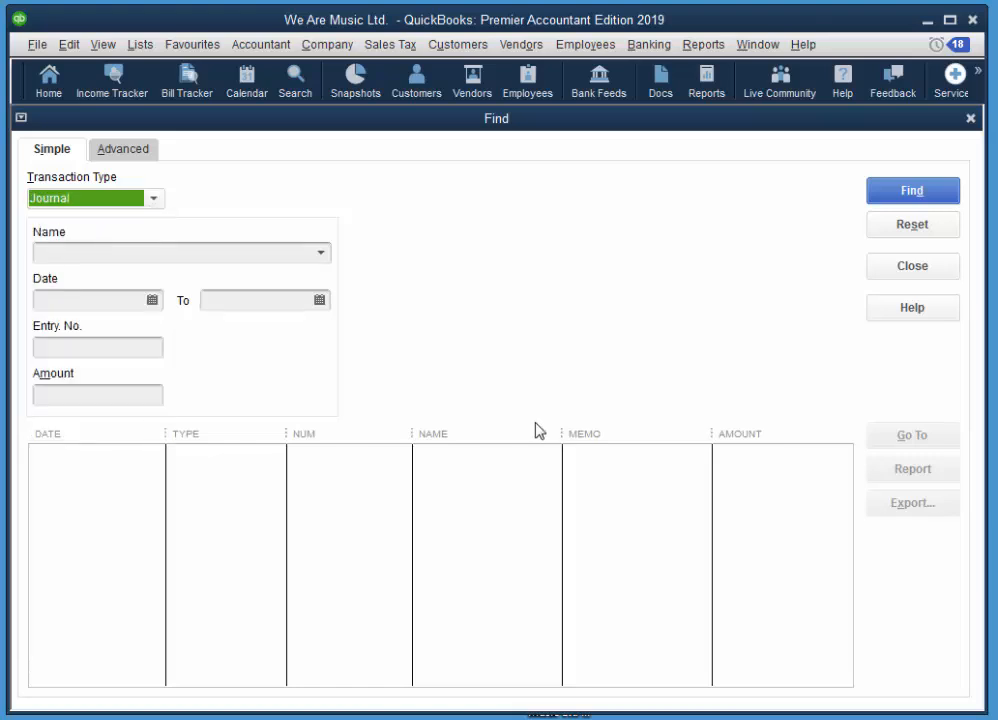
left_click(135, 397)
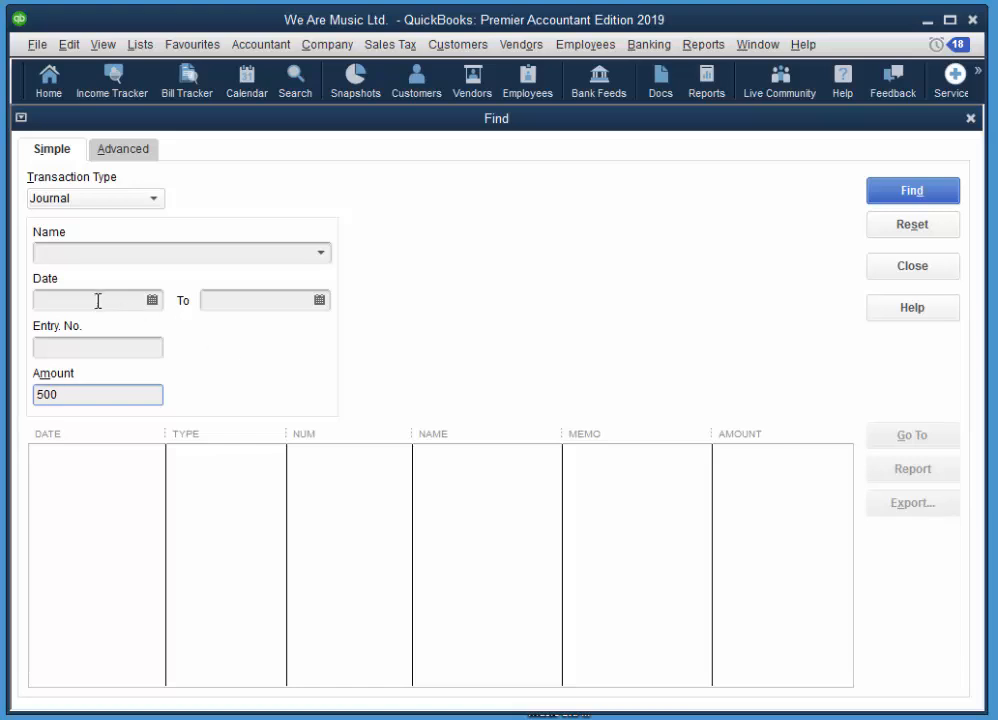
key("Tab")
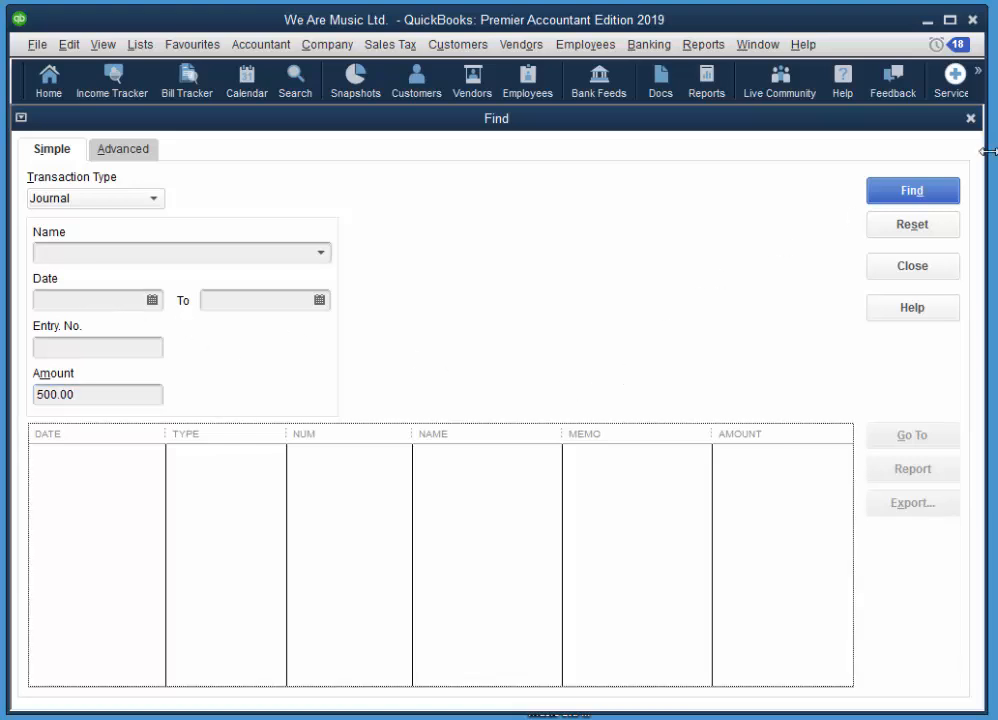
left_click(926, 192)
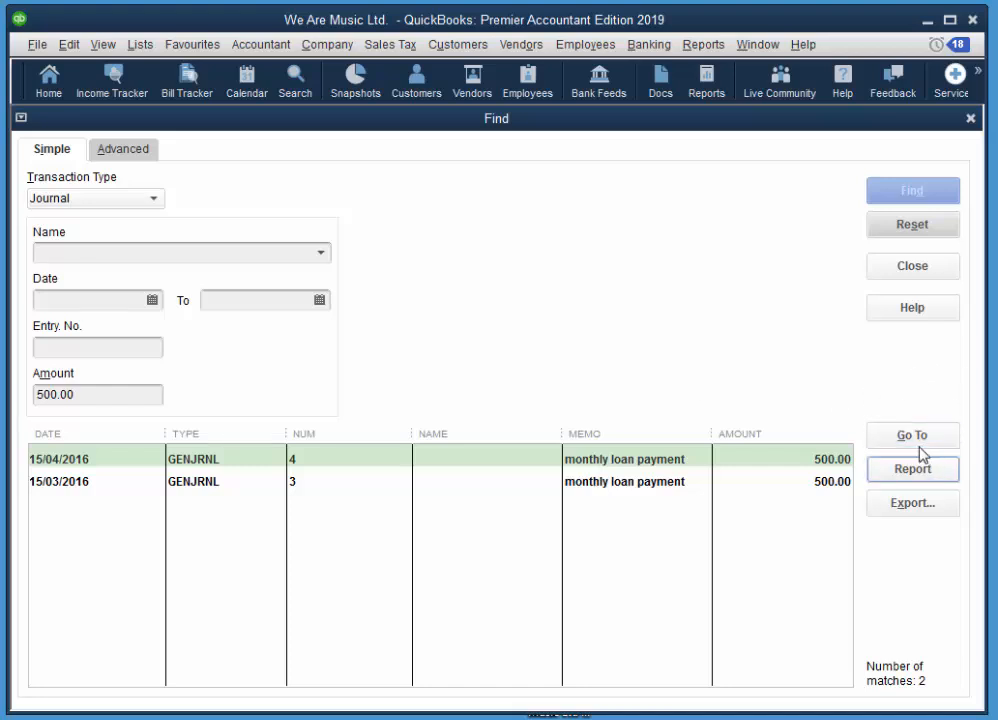
Reset the search criteria, find the journal transaction from 15/04/2016 onward, and open the matching loan payment entry.
left_click(912, 225)
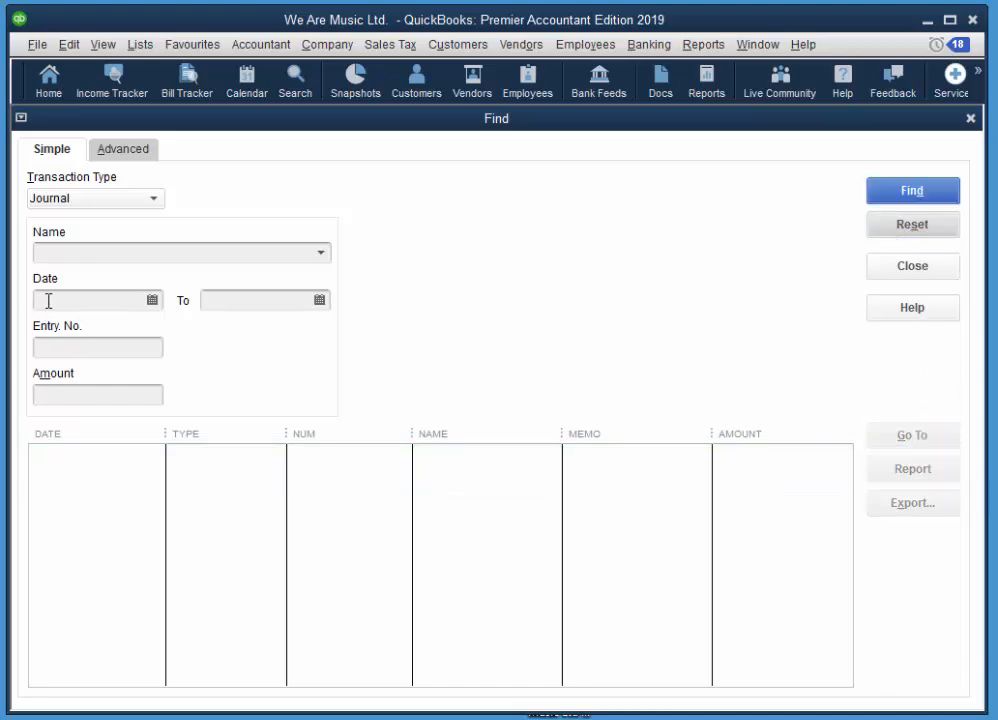
left_click(47, 299)
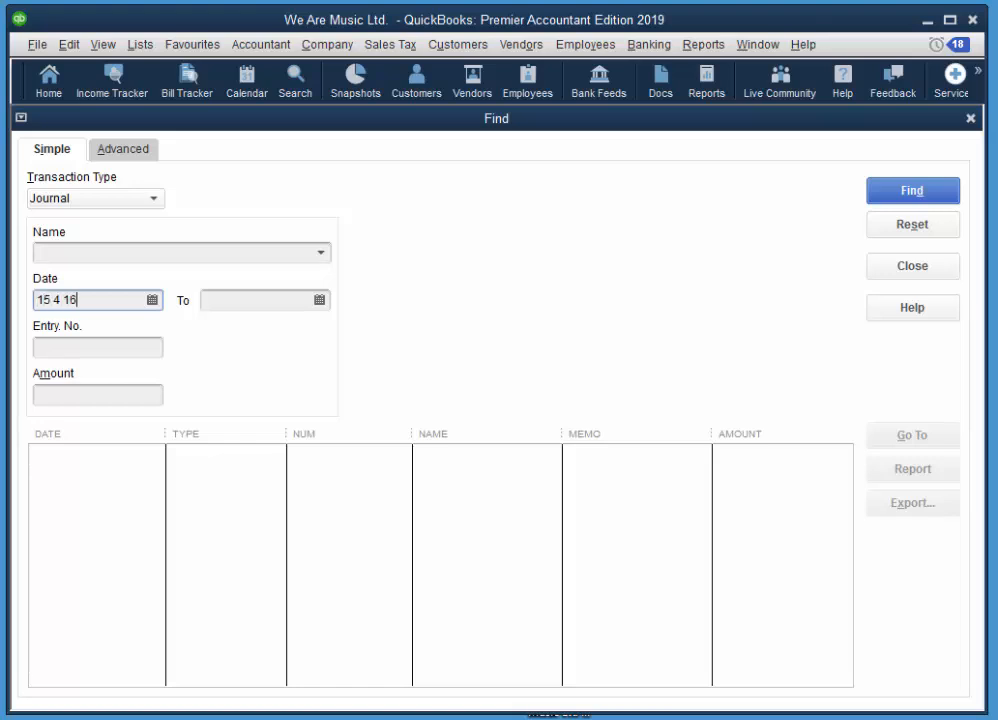
type("15 4 16")
key("Tab")
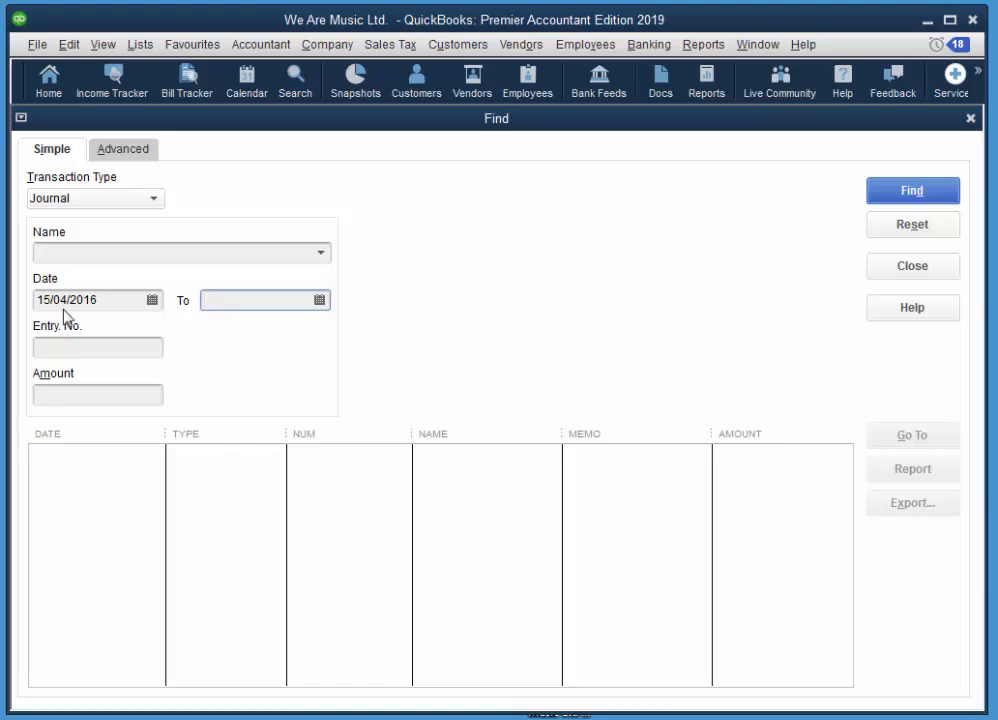
left_click(889, 199)
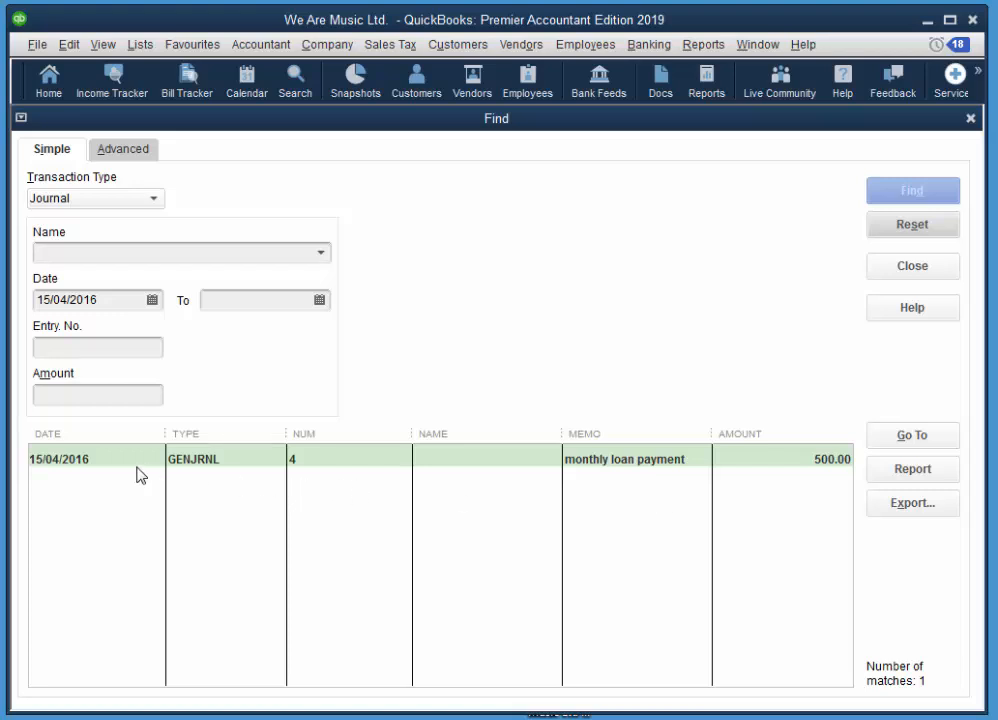
left_click(100, 462)
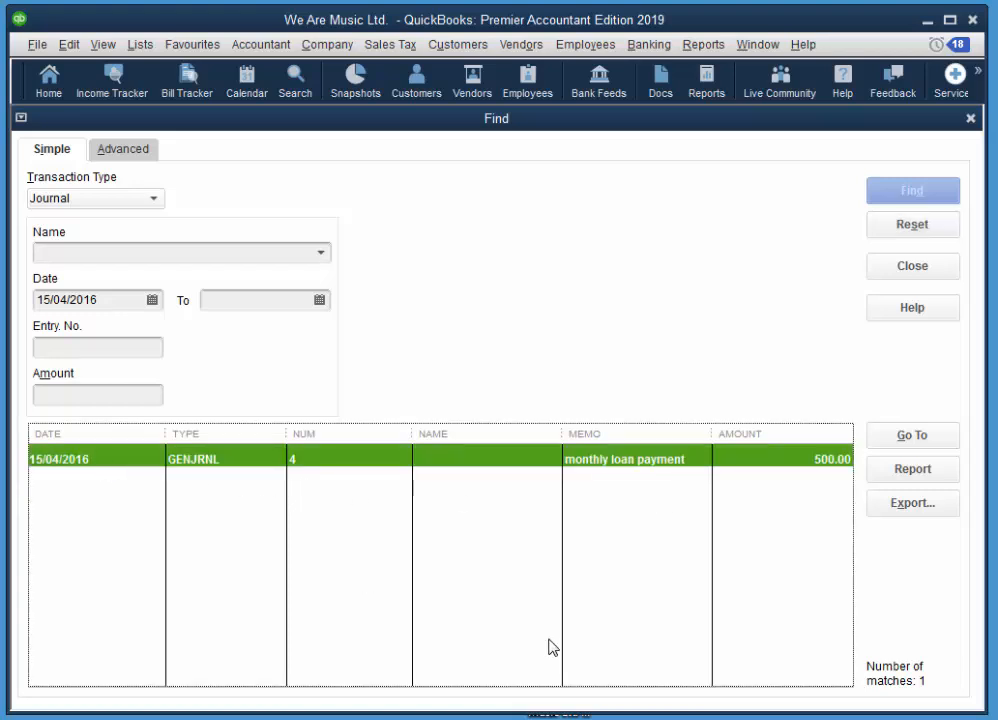
left_click(897, 438)
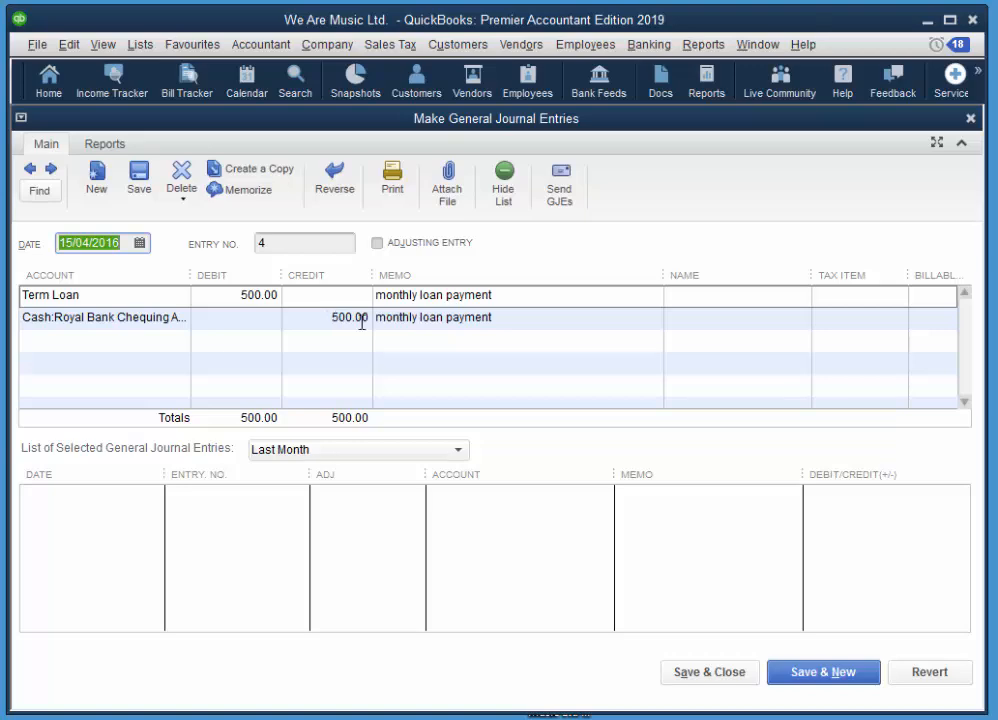
Delete the 15/04/2016 loan payment journal entry and return to the home page.
left_click(186, 200)
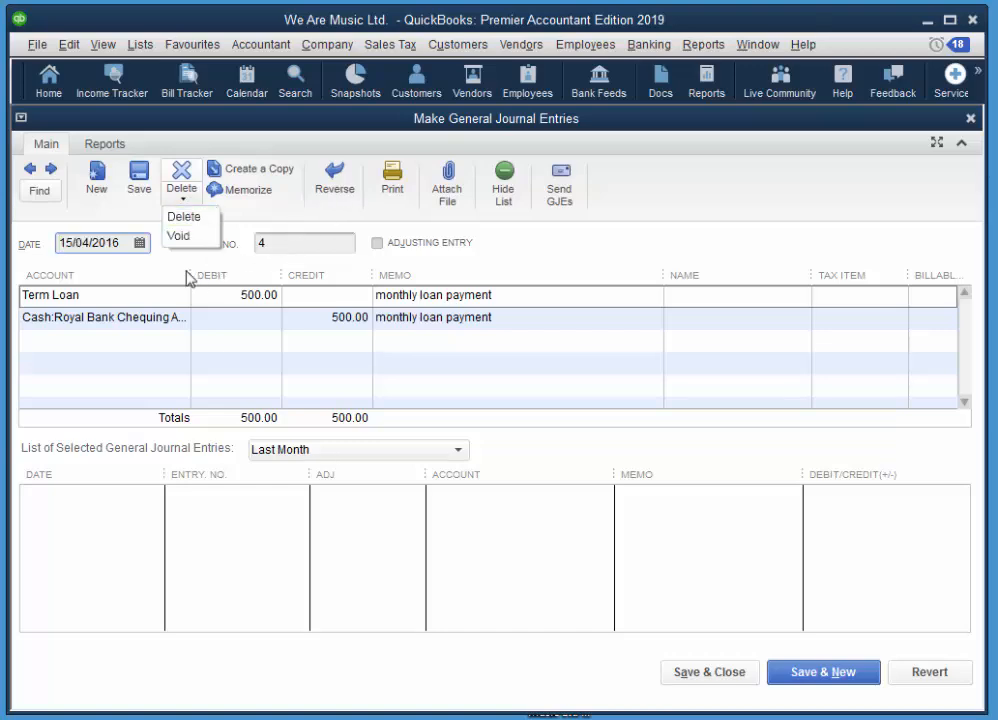
left_click(182, 180)
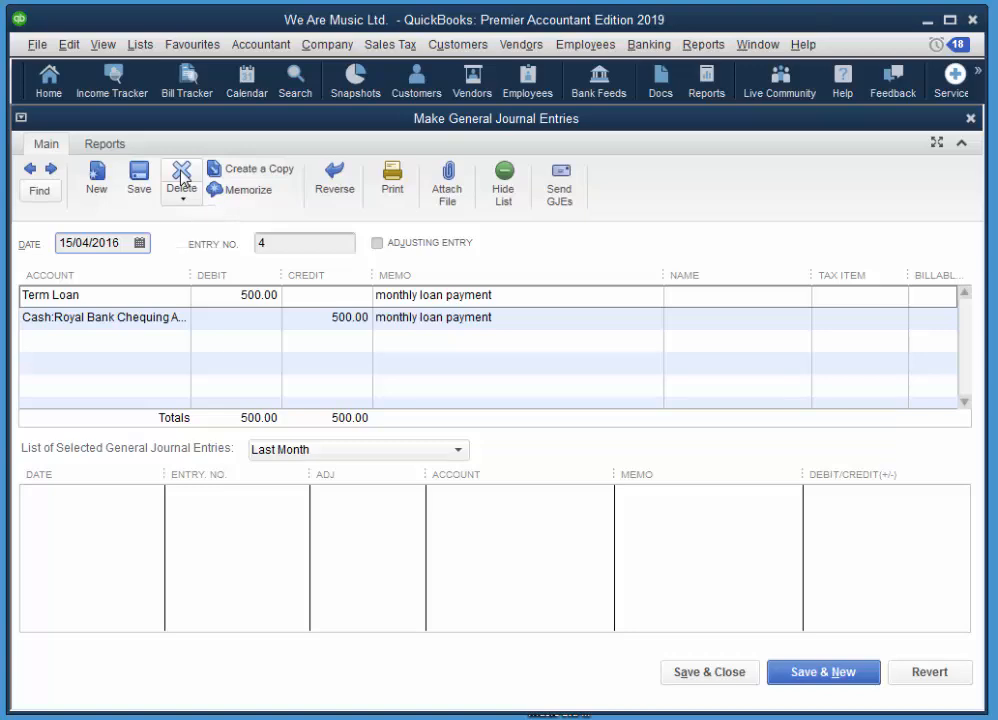
left_click(182, 178)
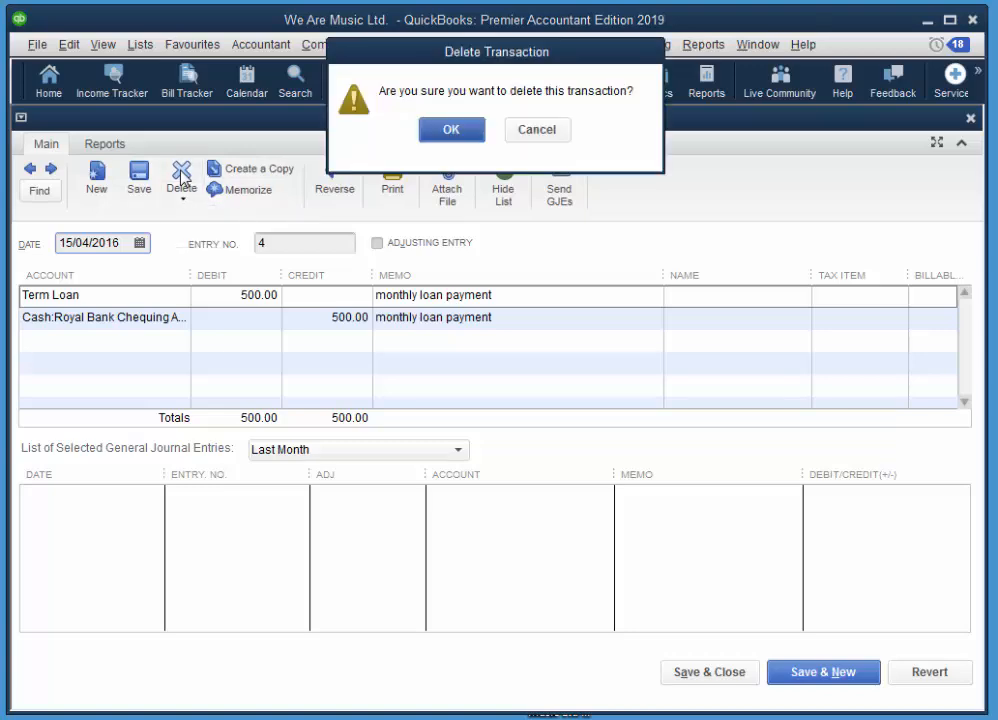
left_click(450, 133)
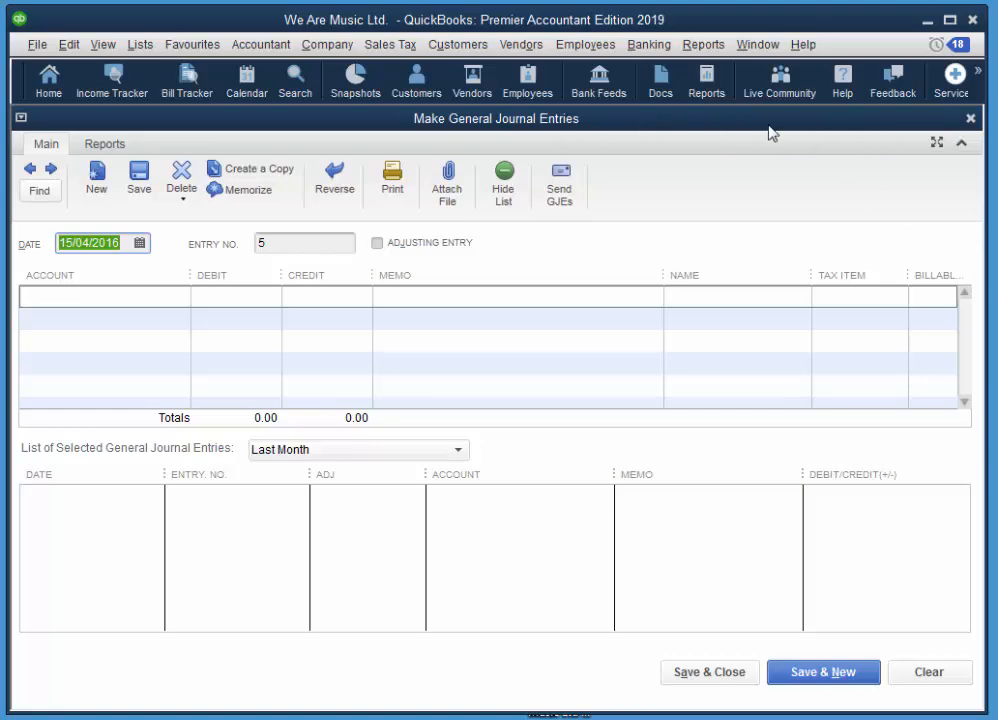
left_click(971, 119)
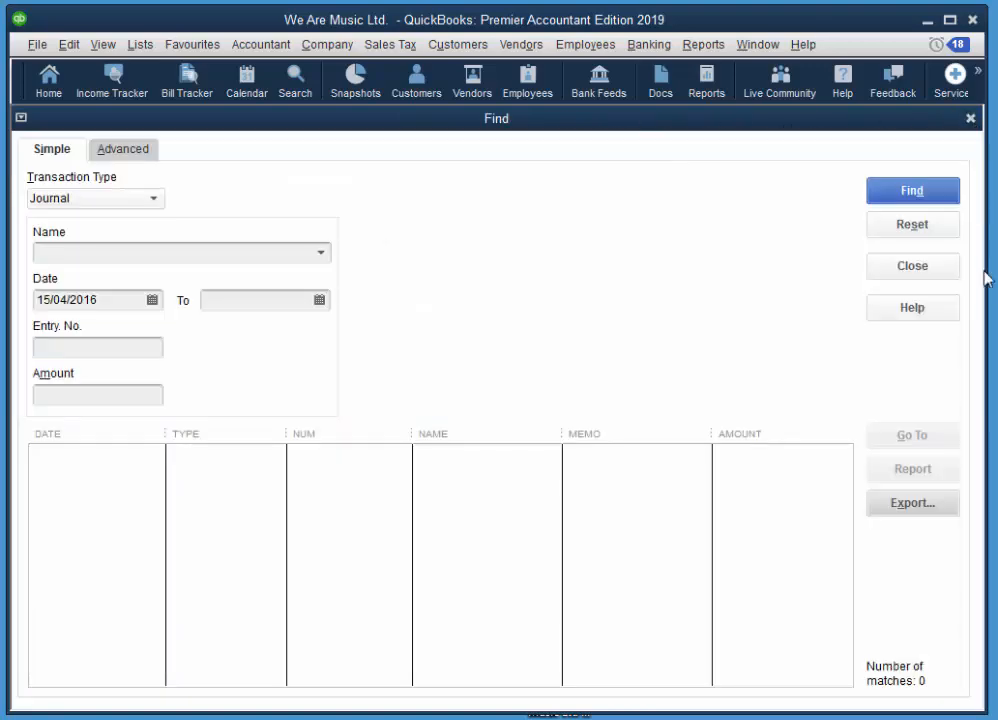
left_click(971, 119)
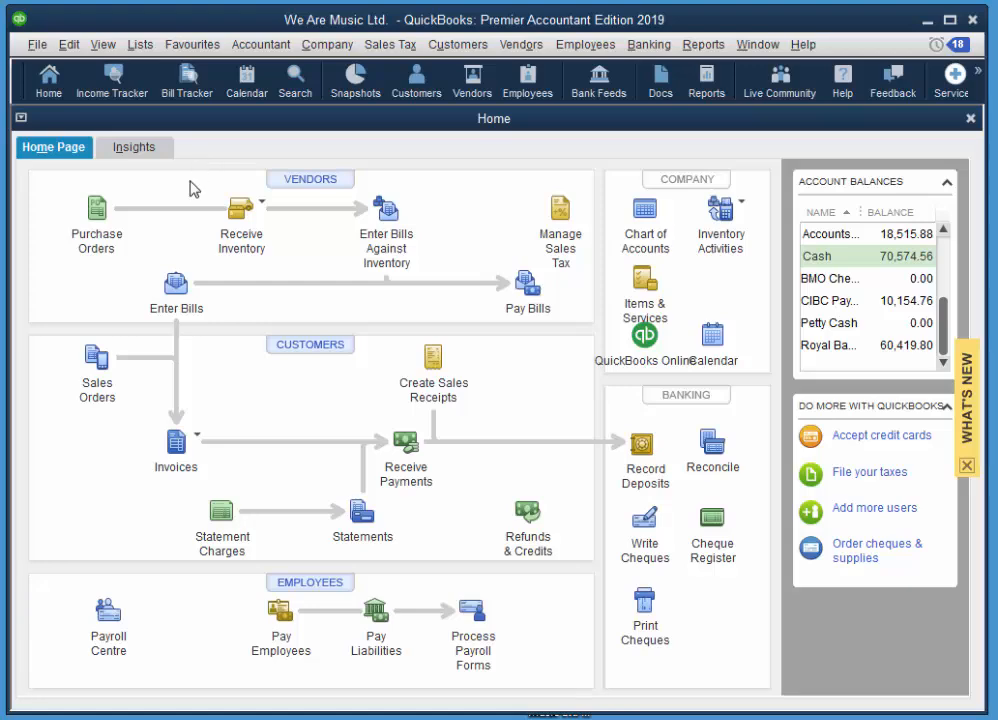
Delete the Monthly loan payment entry from the Memorized Transaction List.
left_click(149, 48)
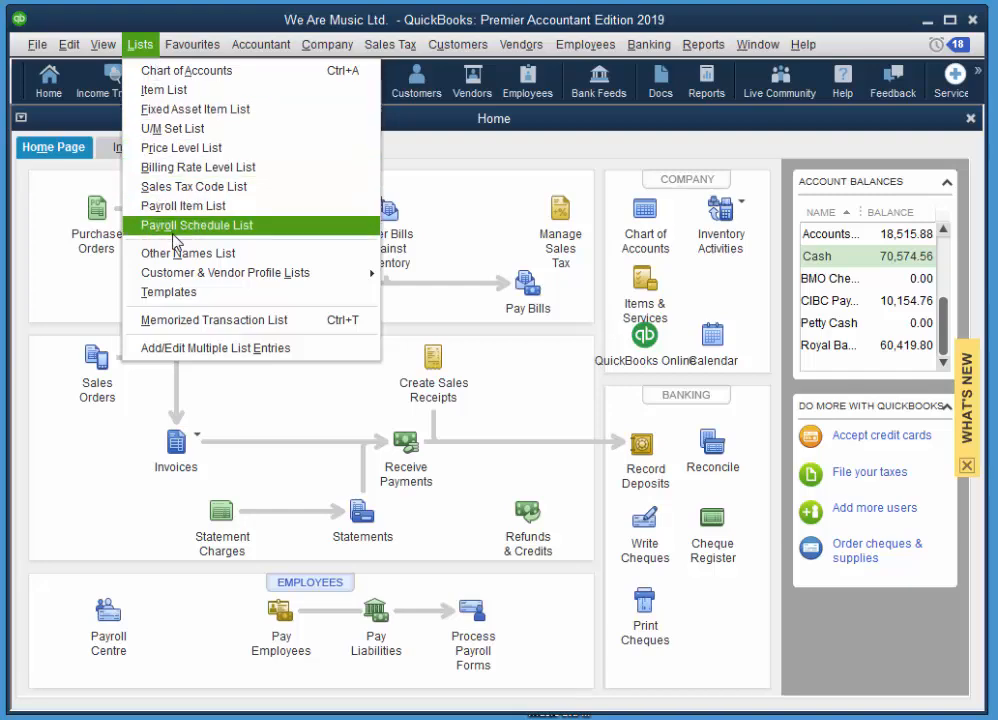
left_click(237, 322)
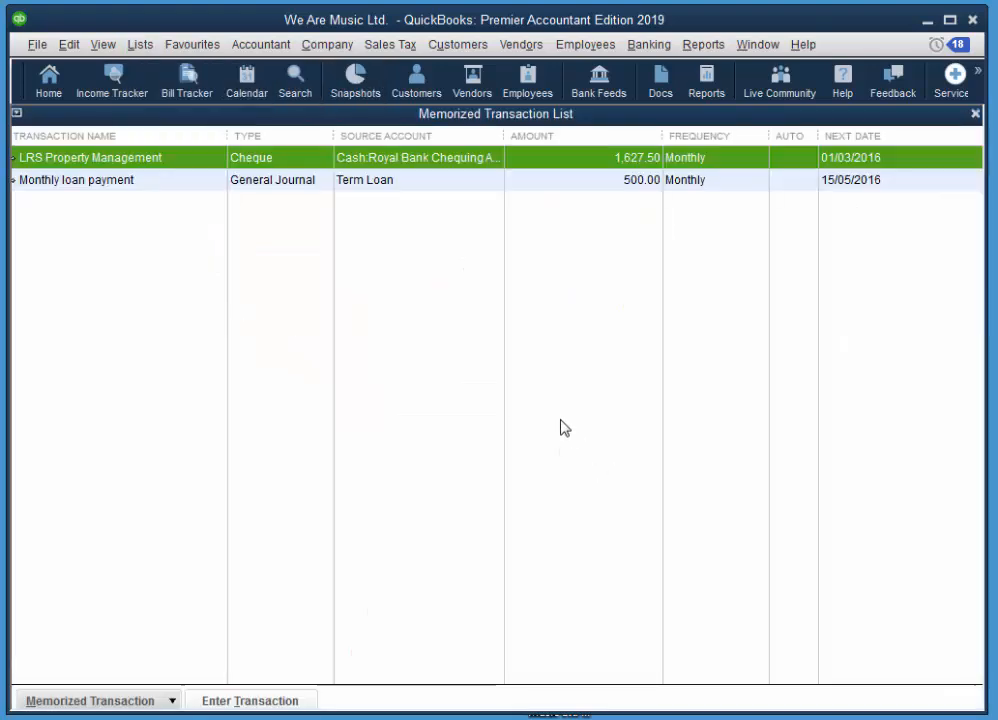
left_click(94, 189)
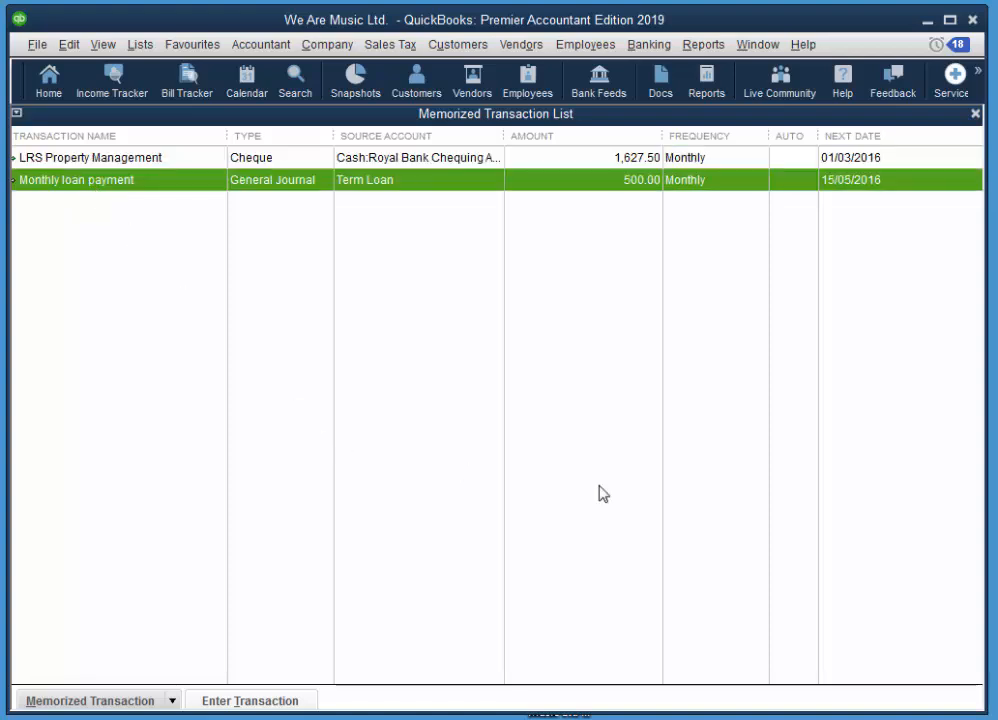
left_click(68, 44)
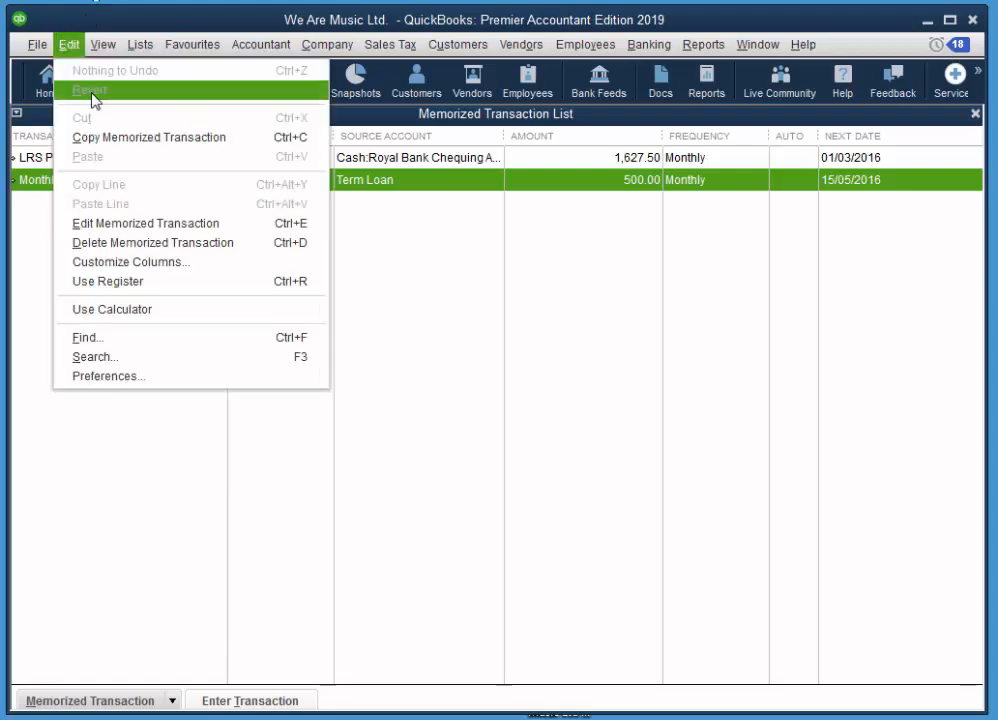
left_click(273, 243)
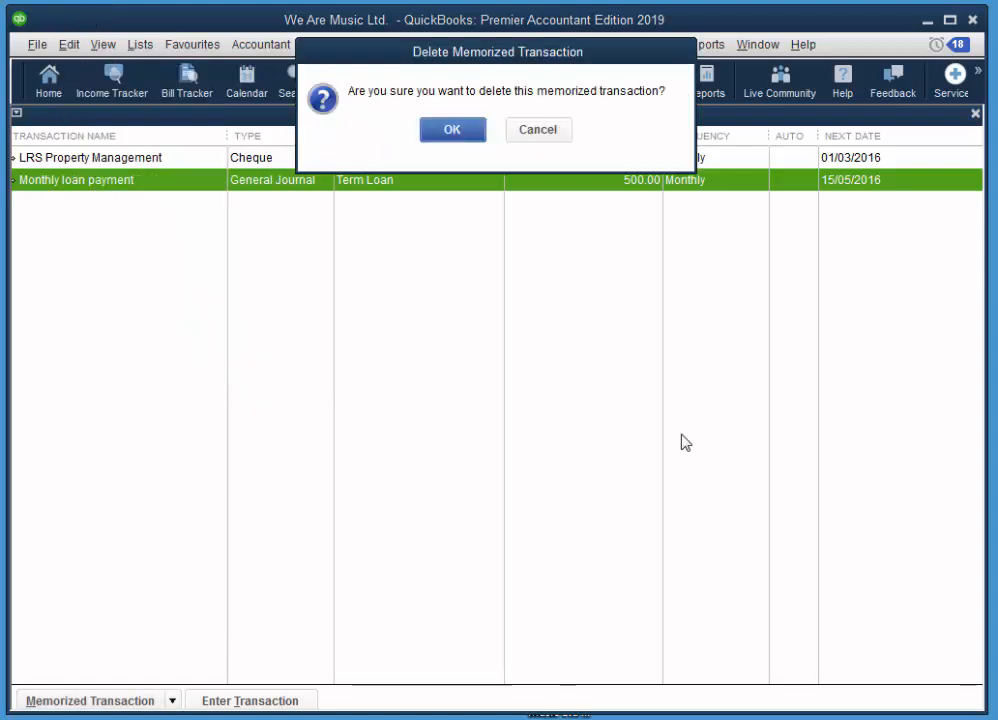
left_click(445, 129)
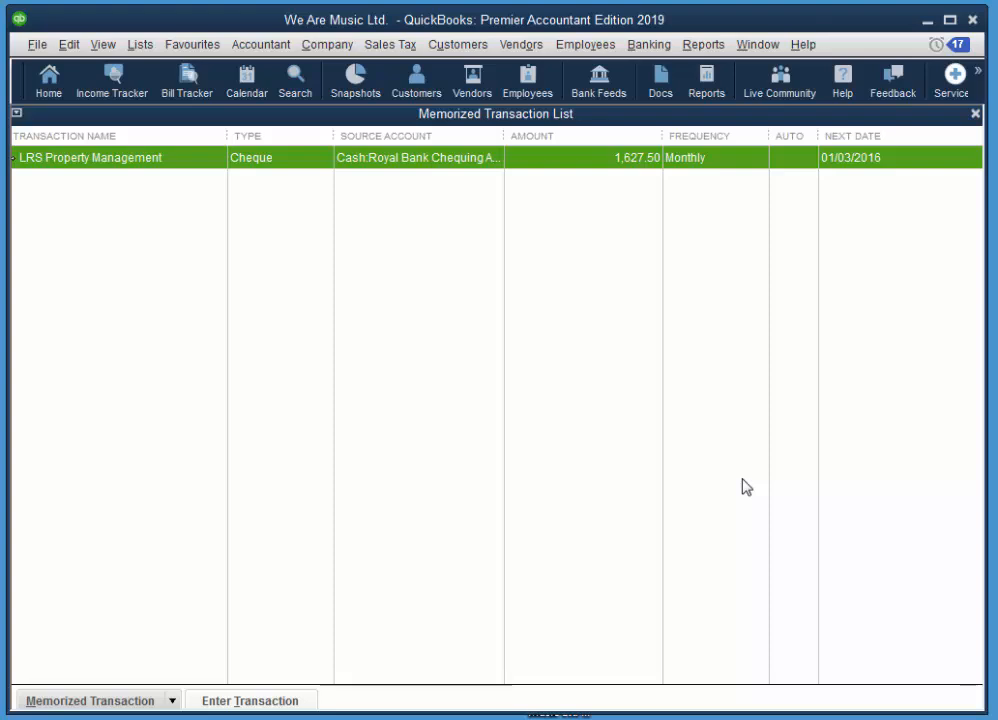
Open the Journal report from the Accountant & Taxes reports and dismiss the notice about collapsing transactions.
left_click(704, 46)
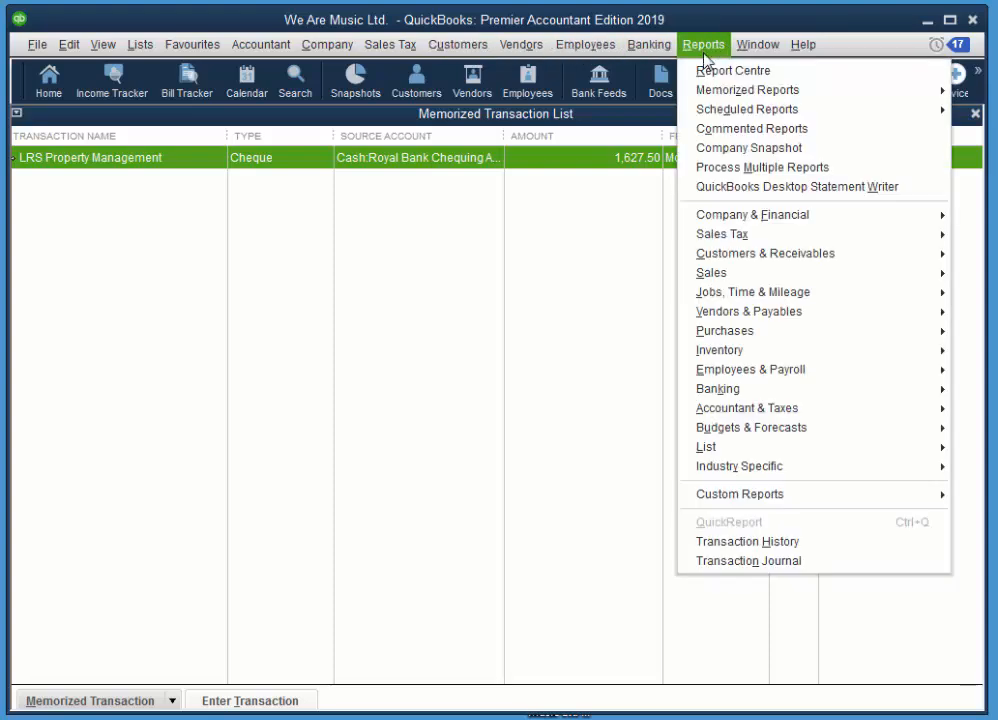
mouse_move(757, 410)
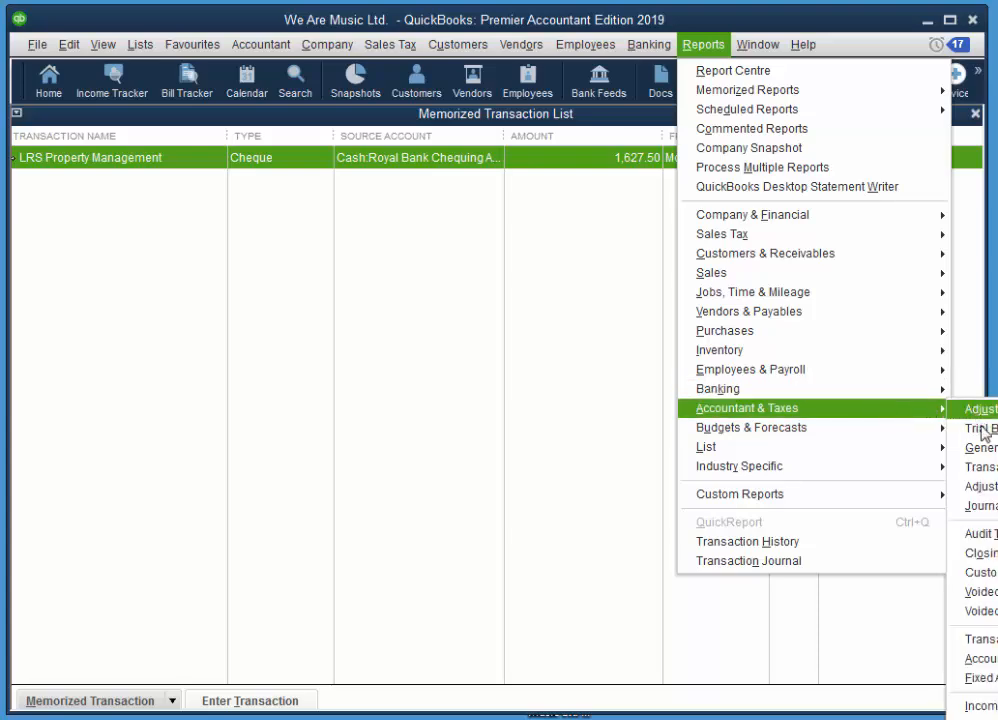
left_click(988, 508)
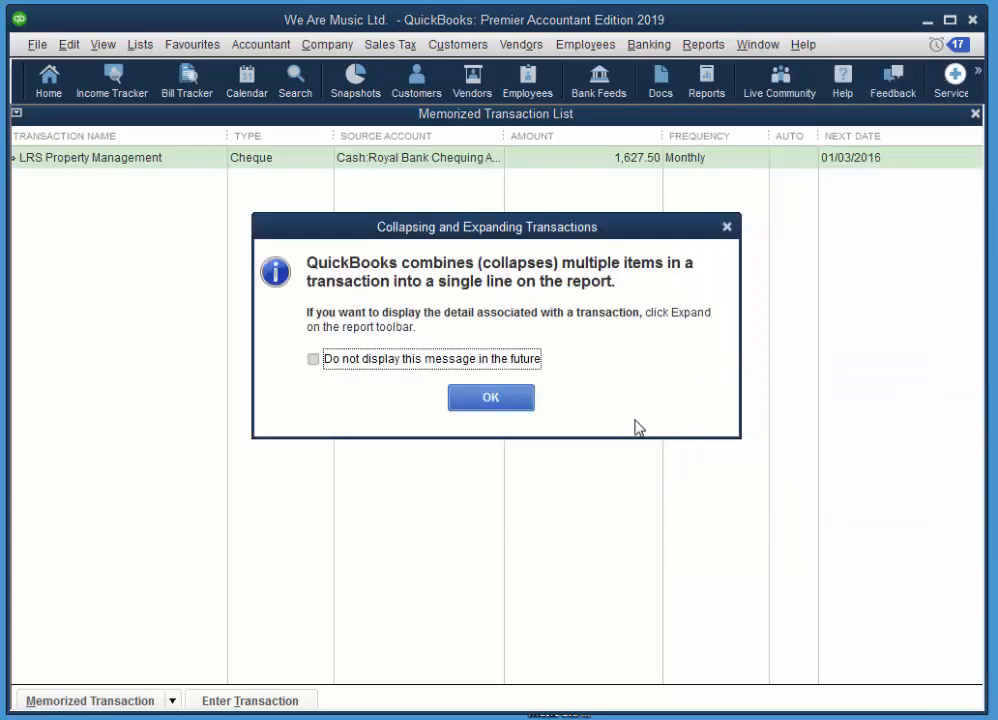
left_click(491, 399)
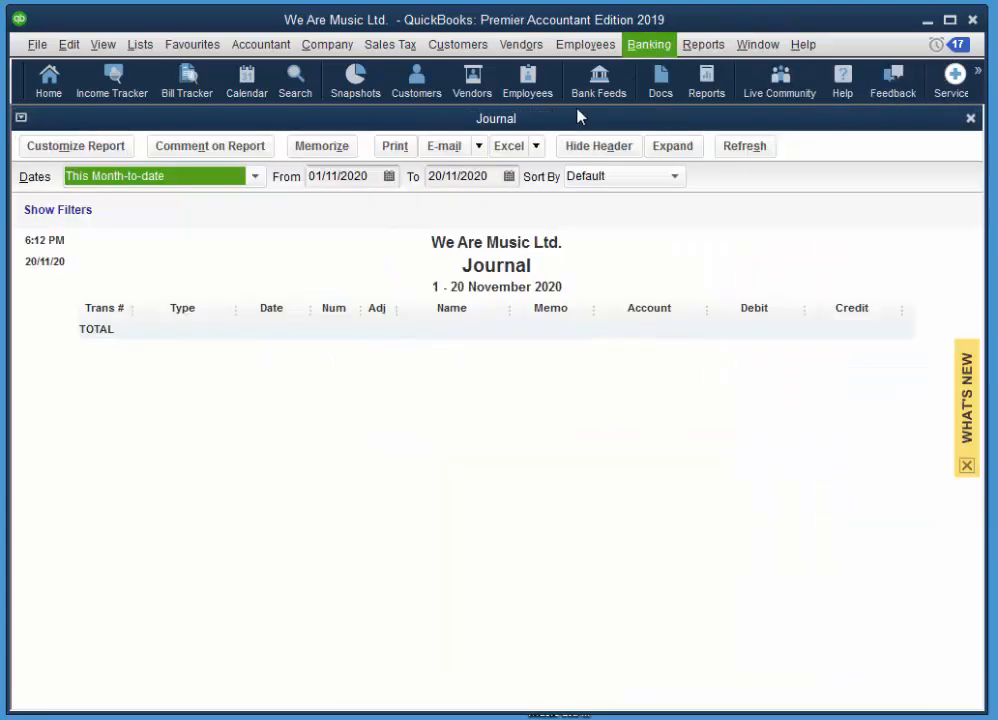
Set the Journal report's date range from 01/03/2016 to 31/03/2016.
left_click(373, 176)
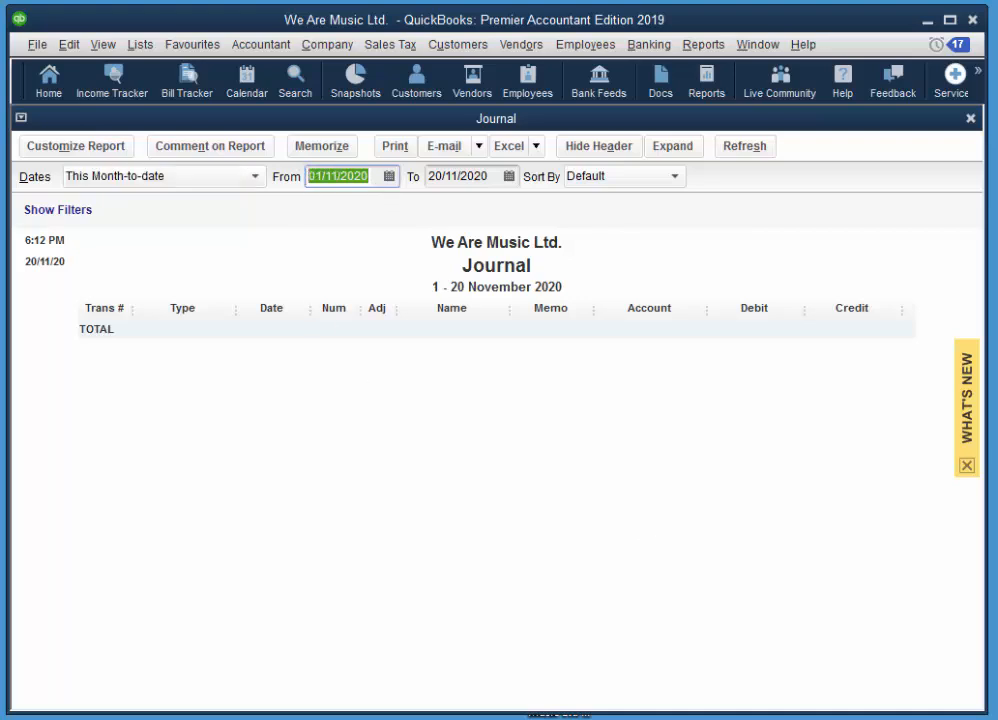
type("1")
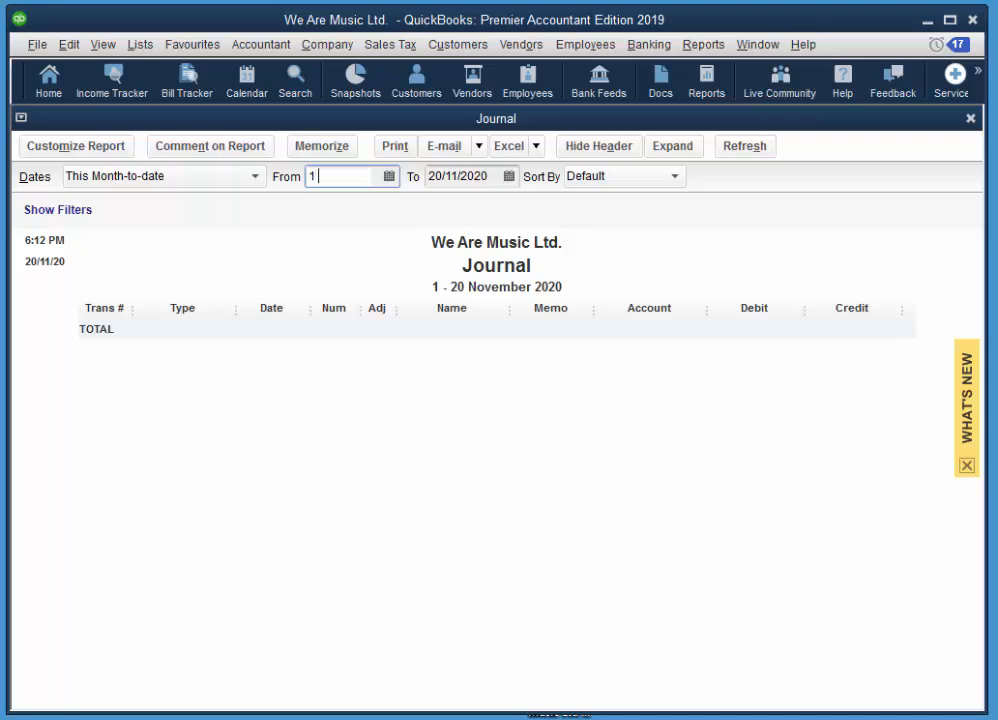
type(" 3 16")
key("Tab")
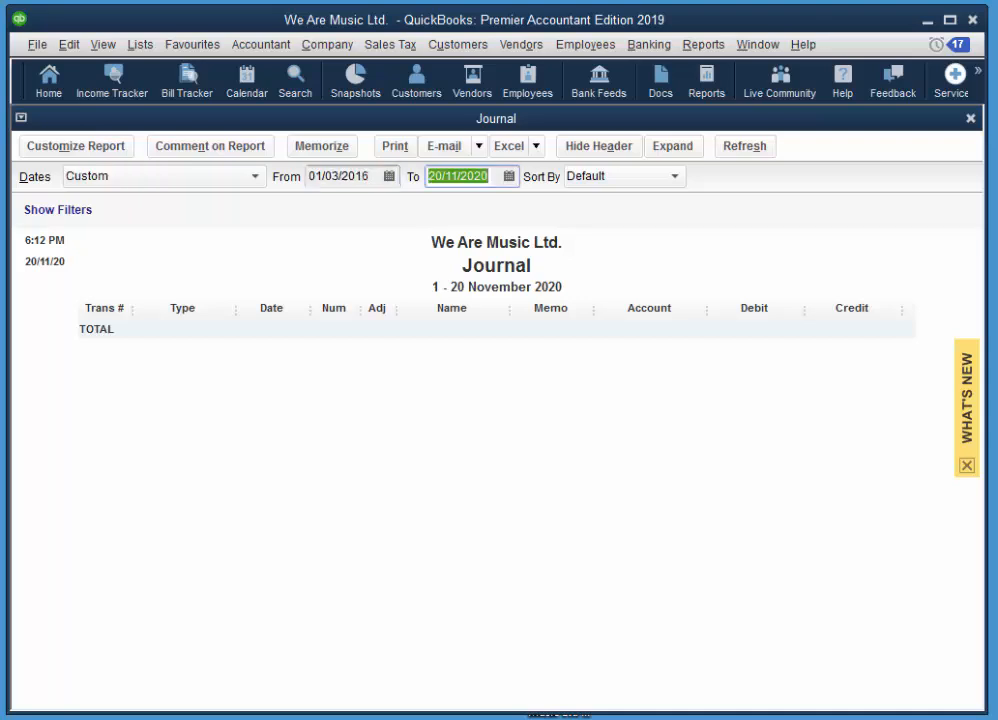
type("31 3 1")
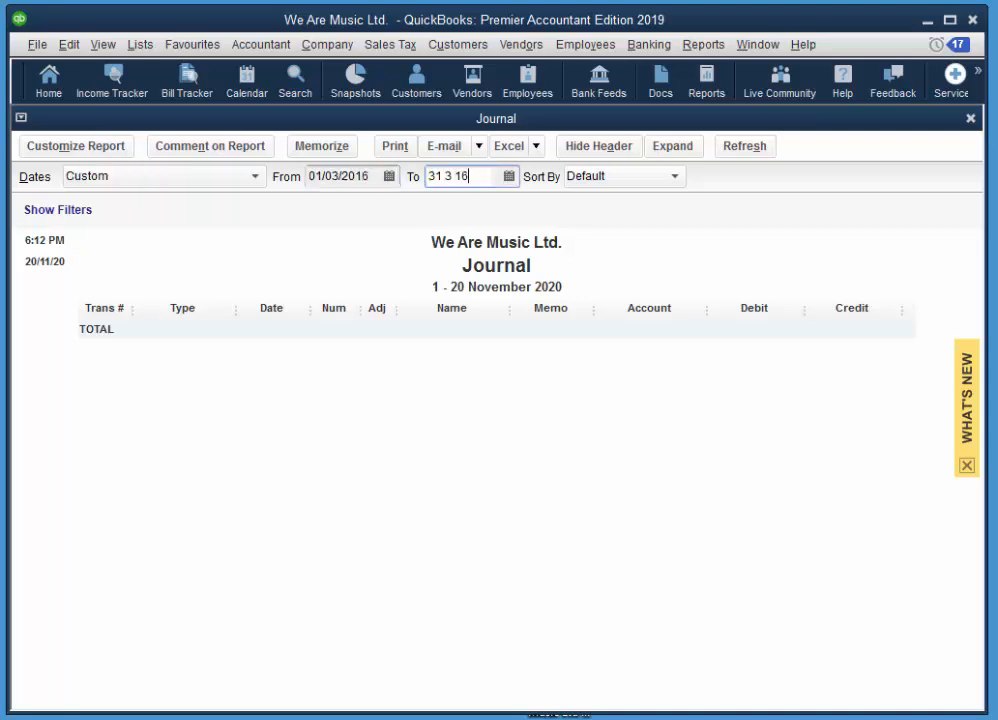
type("6")
key("Tab")
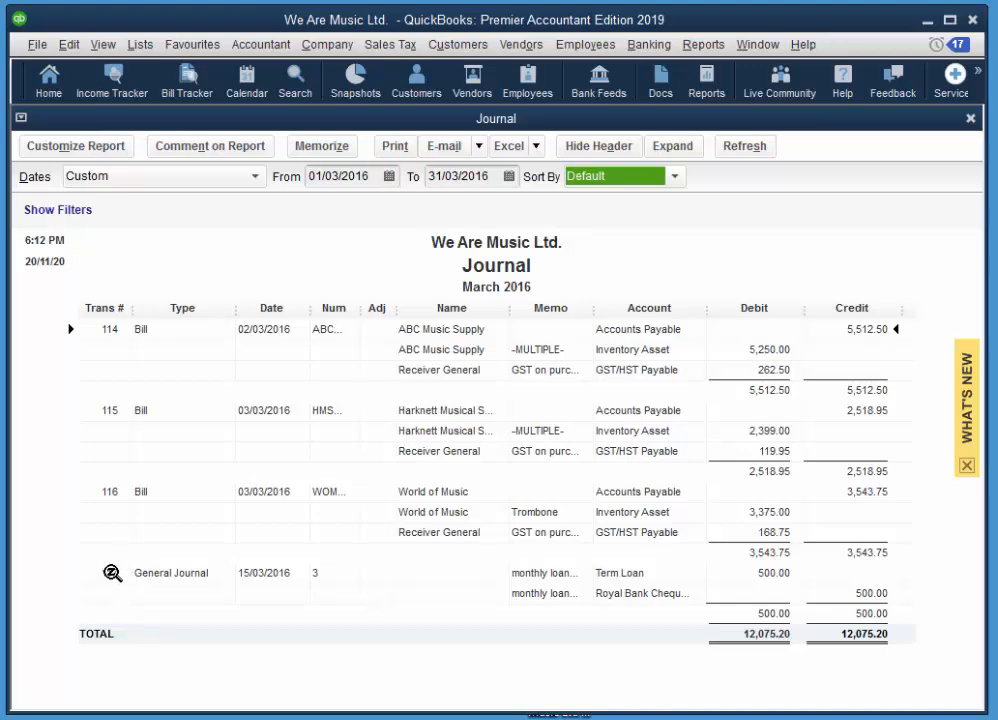
Open the 15/03/2016 loan payment journal entry from the Journal report and set its Term Loan debit and chequing account credit to 400.00.
double_click(112, 573)
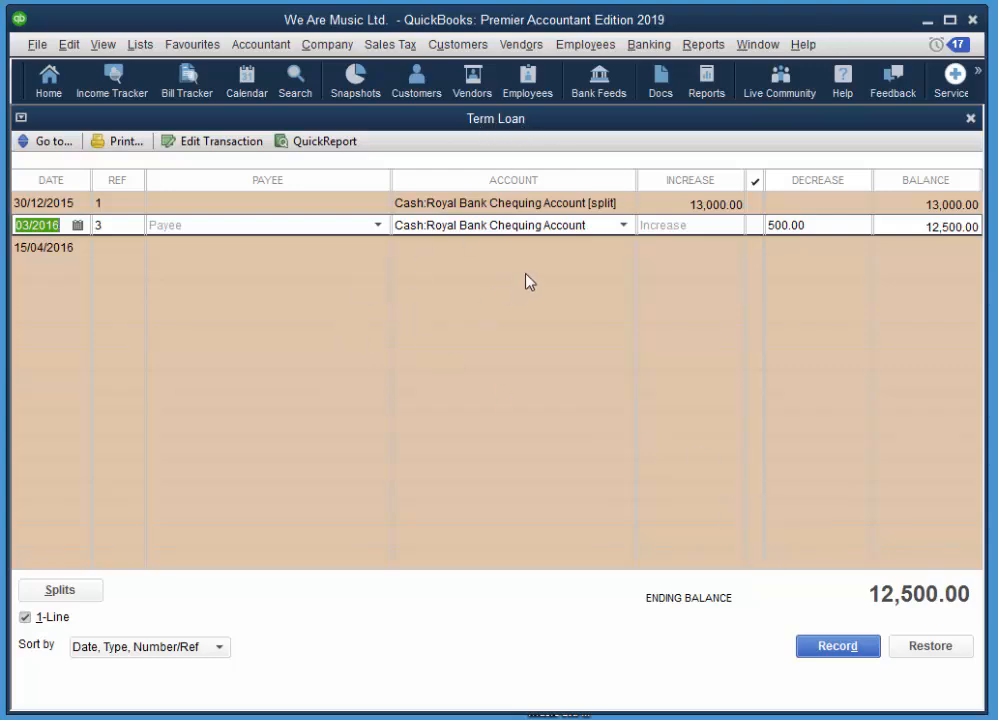
left_click(205, 146)
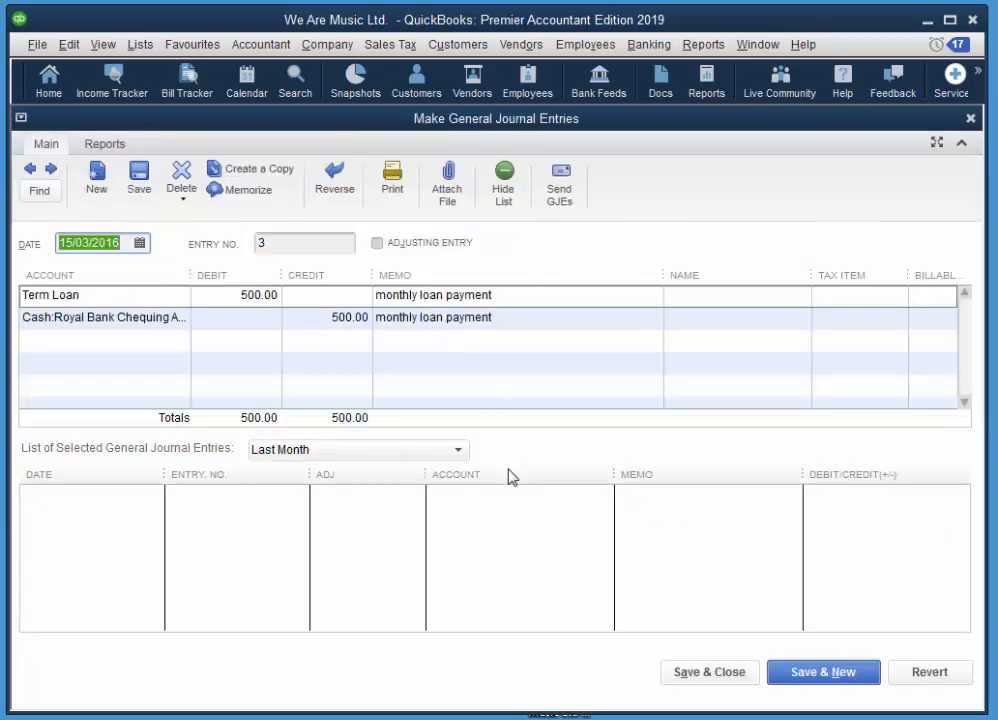
left_click(239, 295)
type("4")
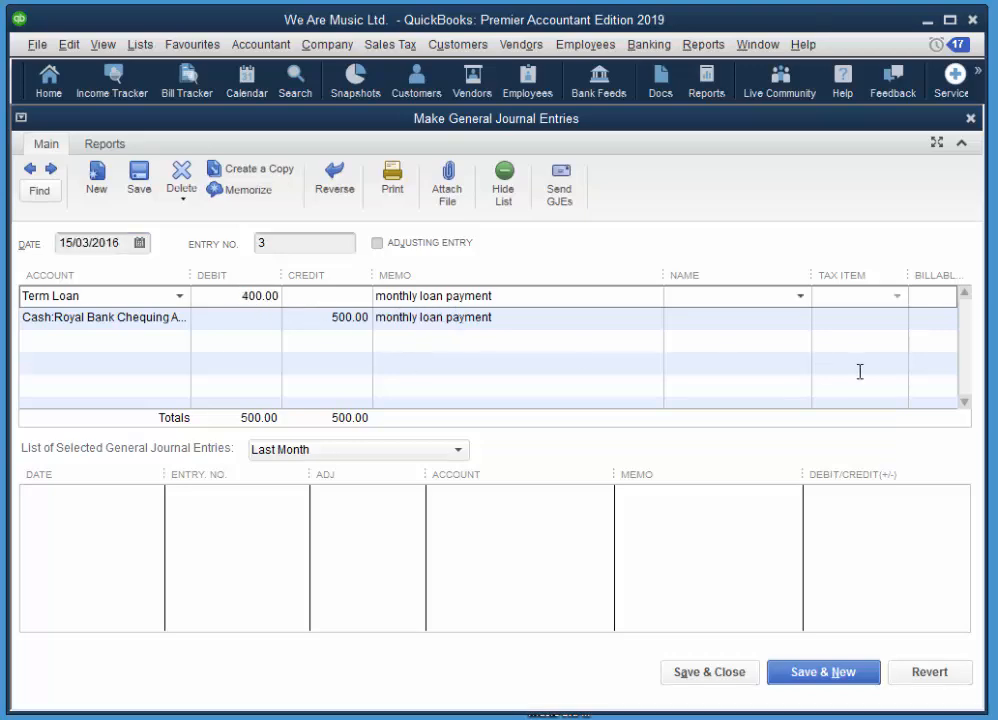
left_click(338, 317)
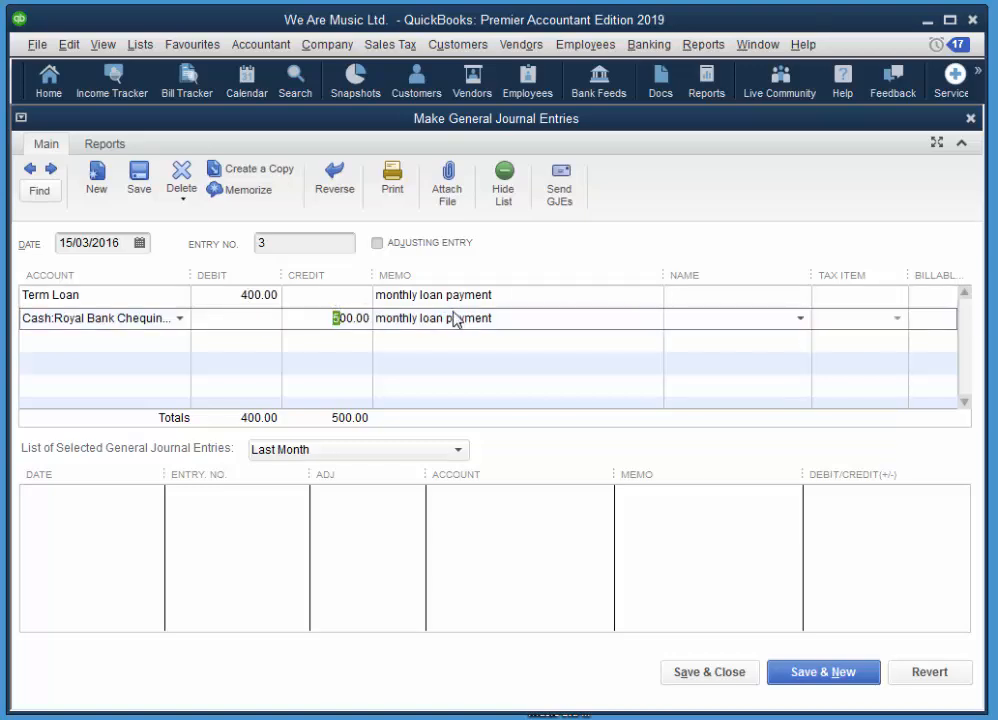
type("4")
key("Tab")
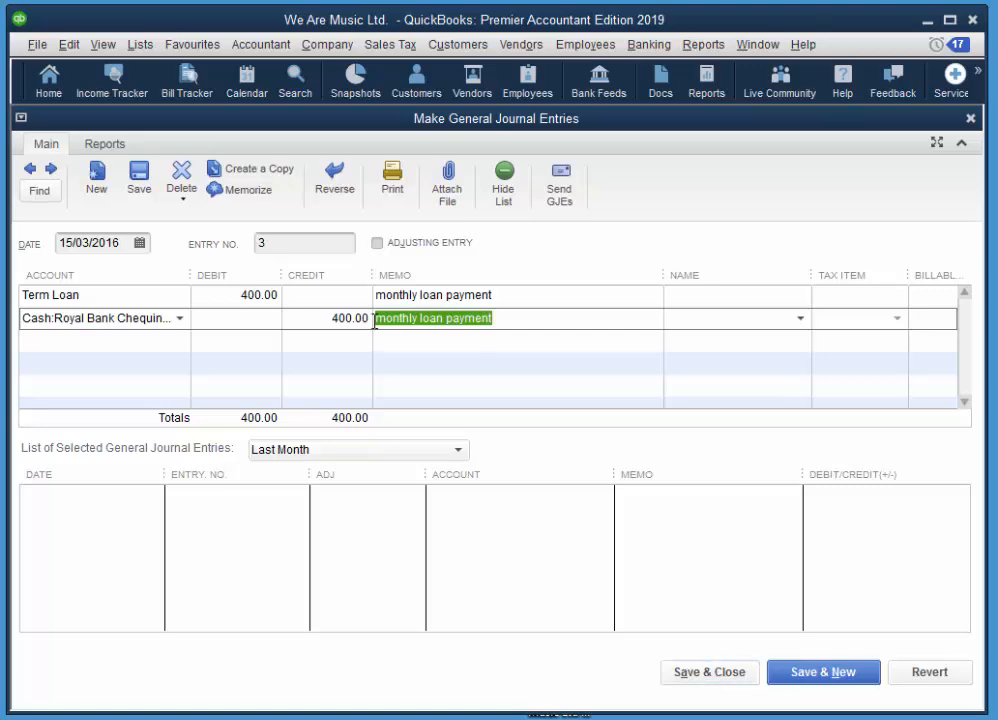
Set the entry's Term Loan debit and chequing account credit back to 500.00, and close the entry and the Term Loan register.
left_click(251, 291)
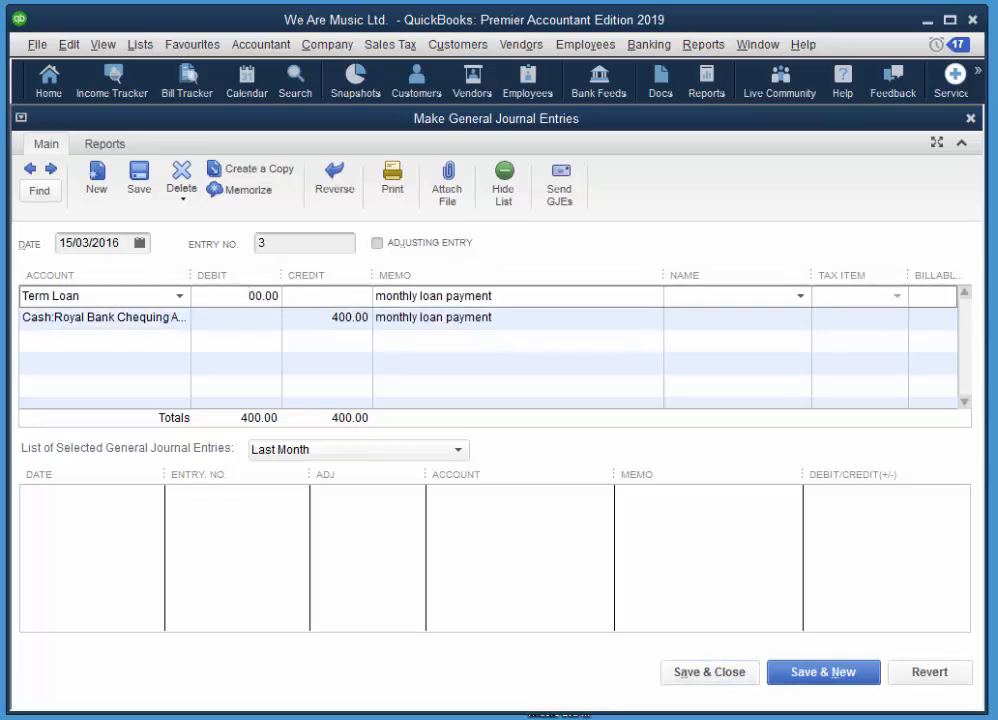
type("5")
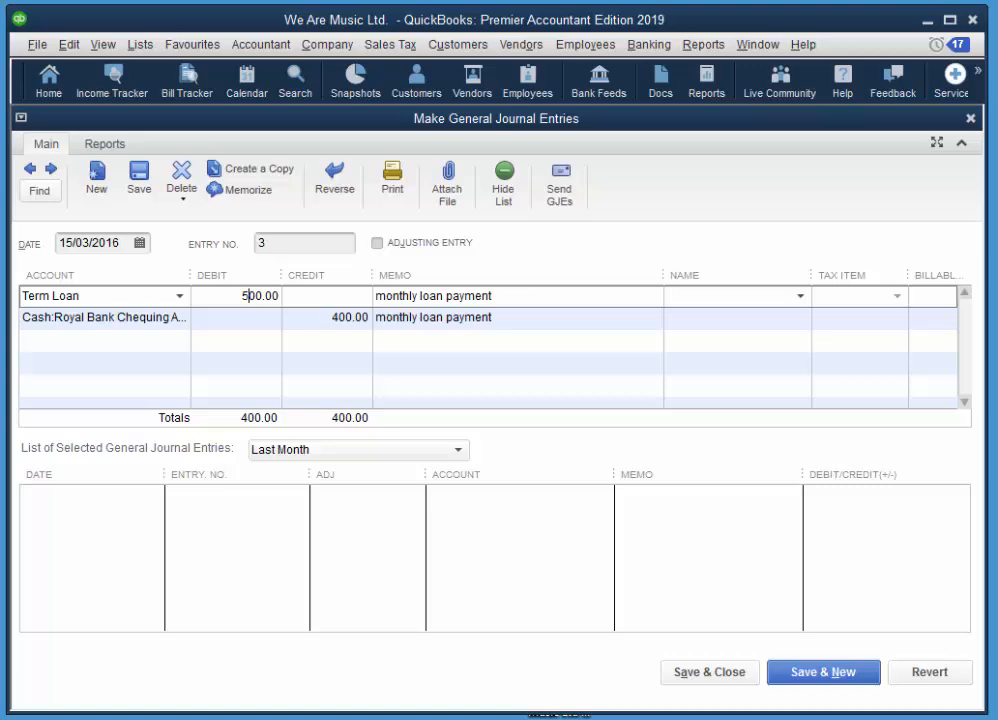
left_click(339, 316)
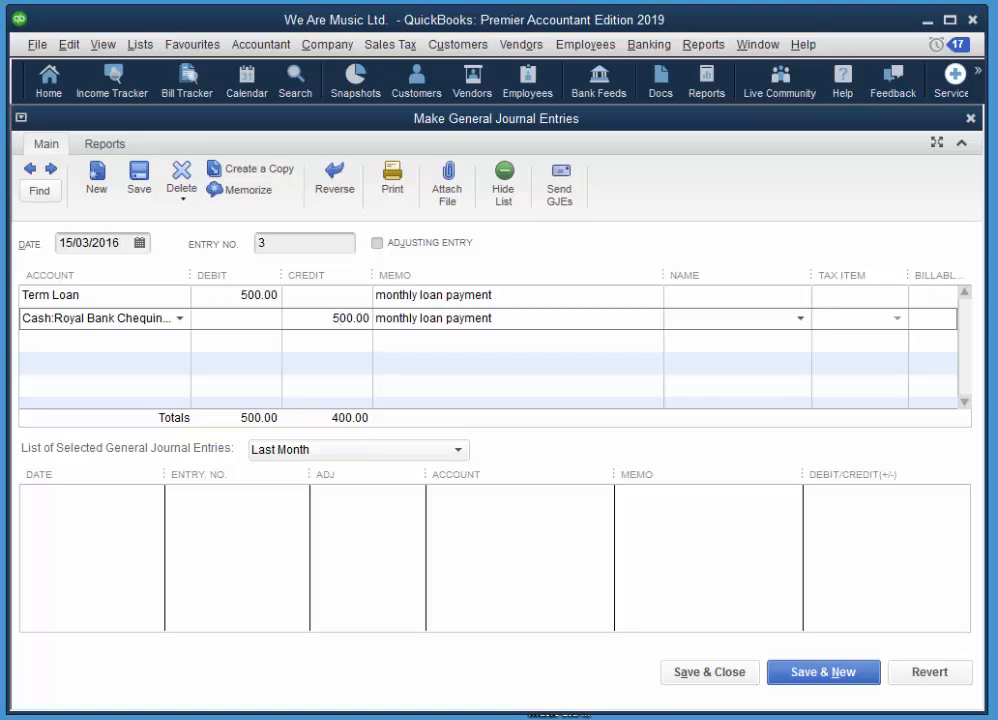
left_click(970, 118)
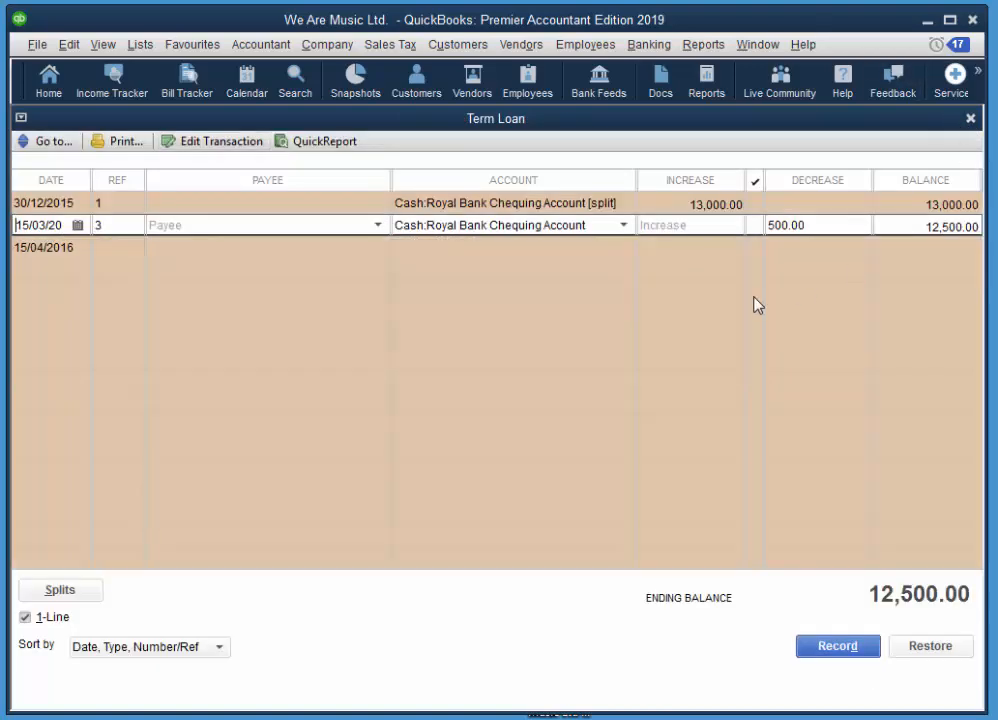
left_click(970, 118)
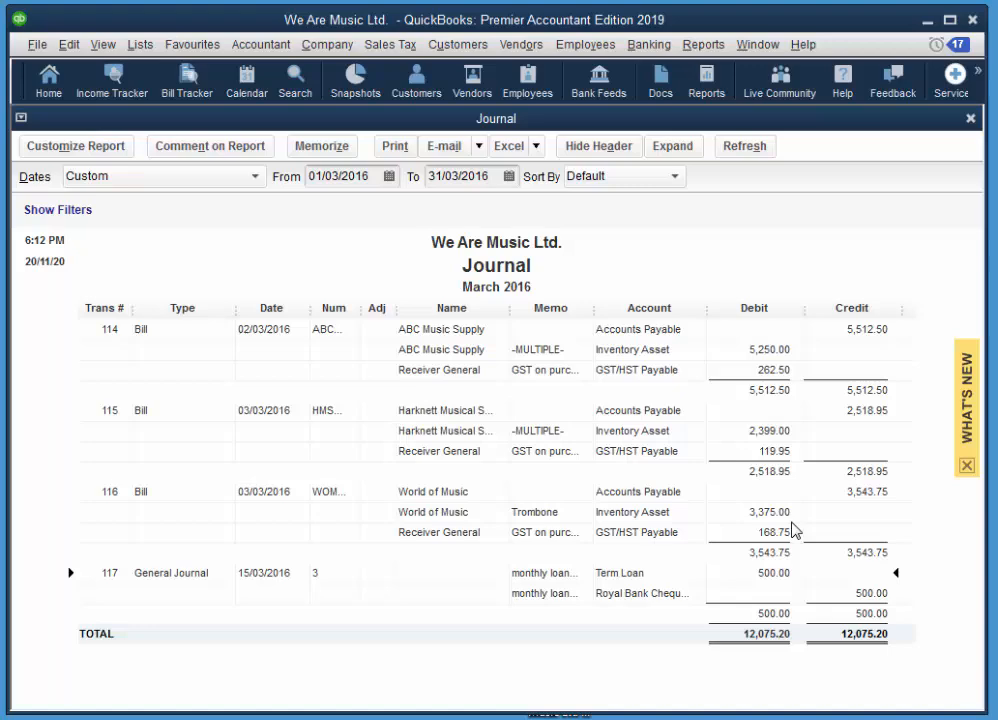
Close the Journal report without memorizing its modified settings.
left_click(970, 118)
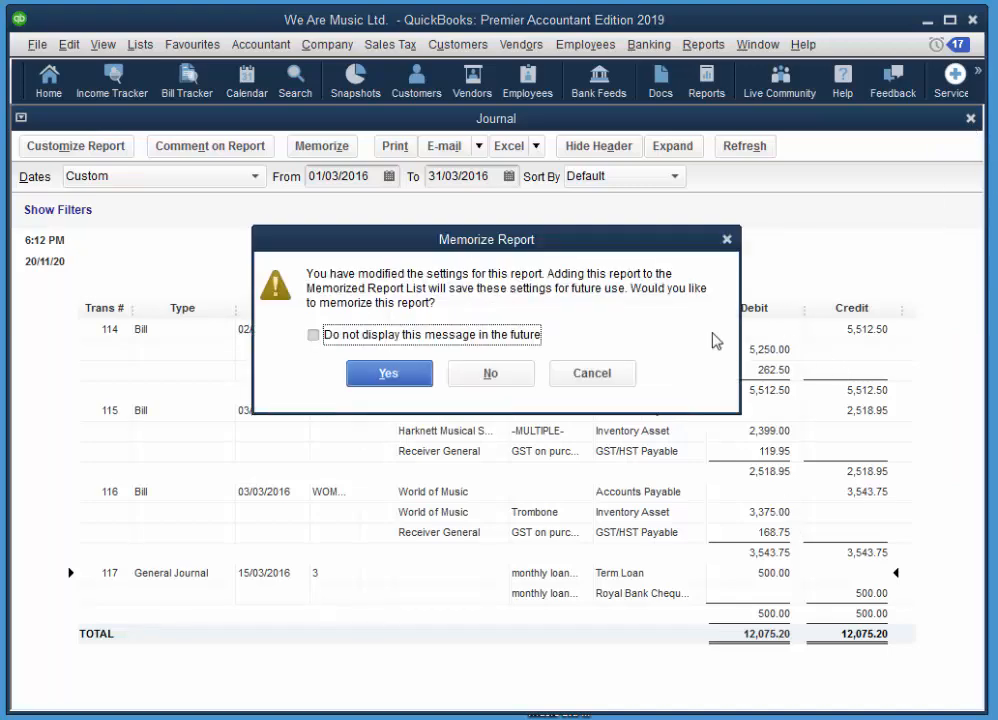
left_click_drag(595, 247, 598, 203)
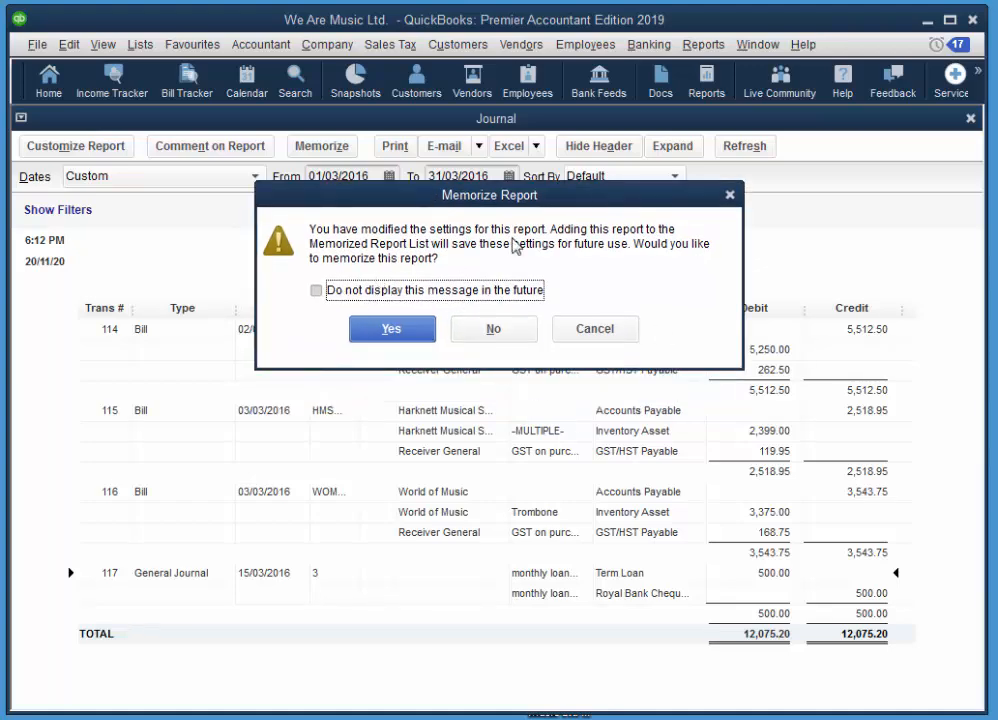
left_click_drag(517, 198, 484, 207)
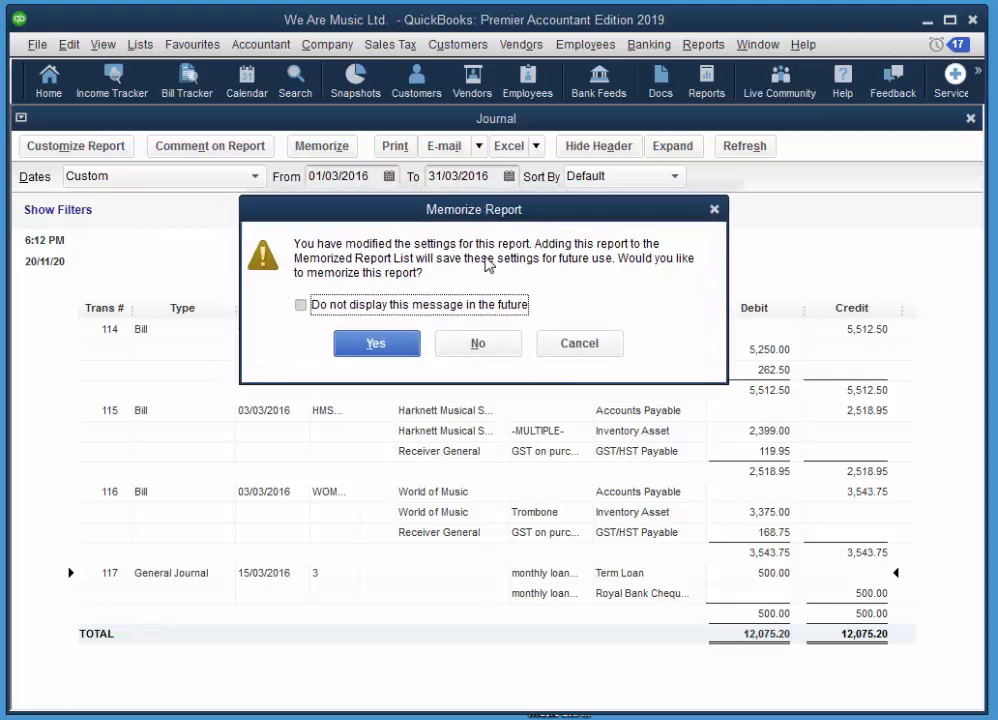
left_click(481, 347)
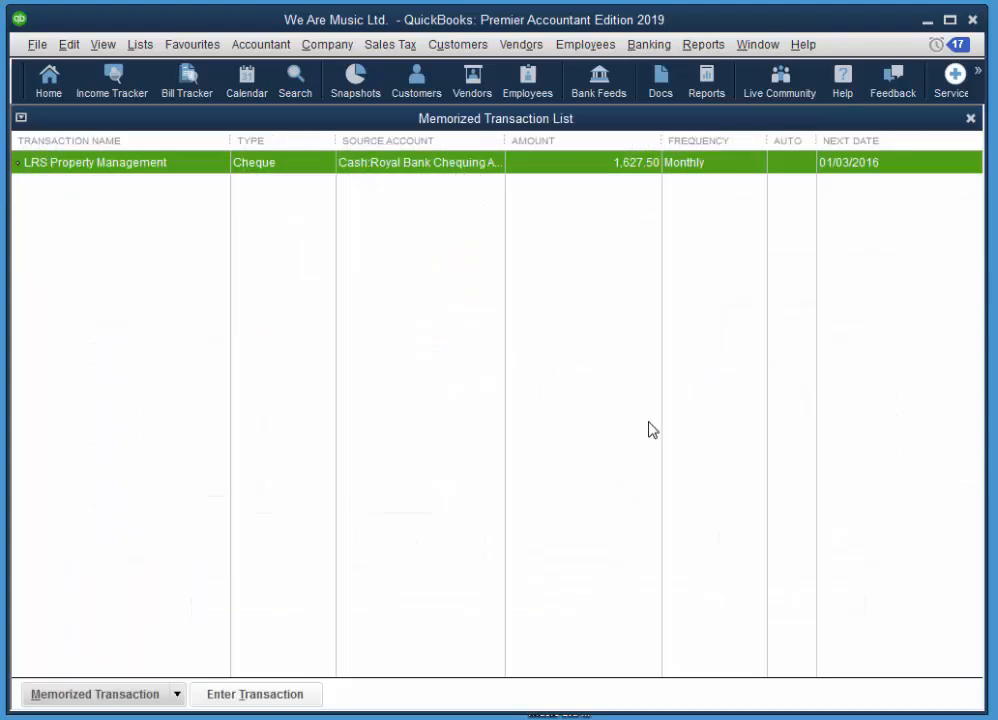